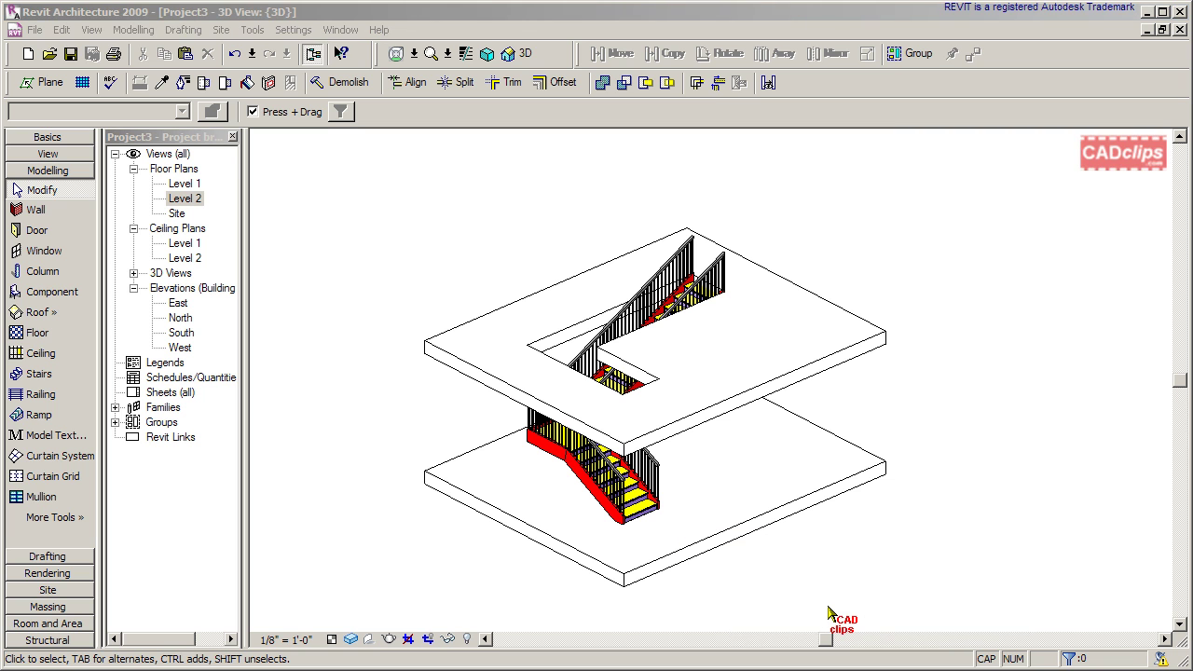
Step: Orbit the 3D view to see the L-shaped stair and floor opening from another angle
{"action": "left_click", "coordinate": [152, 15]}
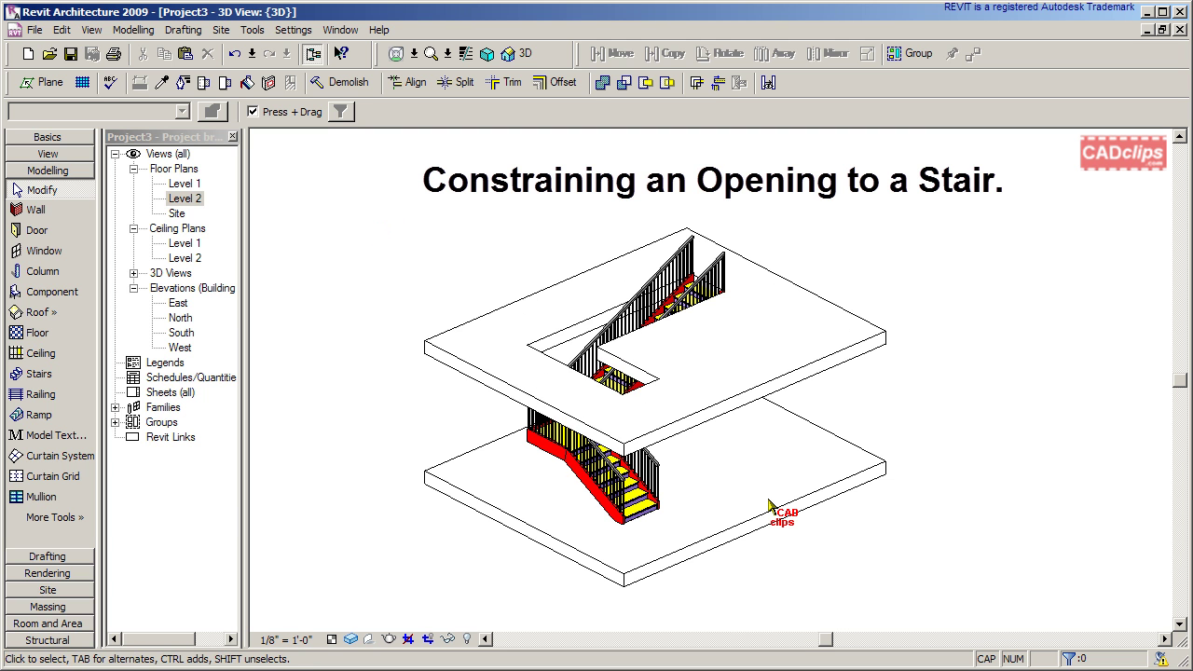
{"action": "mouse_move", "coordinate": [718, 565]}
{"action": "middle_mouse_down", "text": "shift"}
{"action": "mouse_move", "coordinate": [779, 570]}
{"action": "mouse_move", "coordinate": [770, 565]}
{"action": "middle_mouse_up", "text": "shift"}
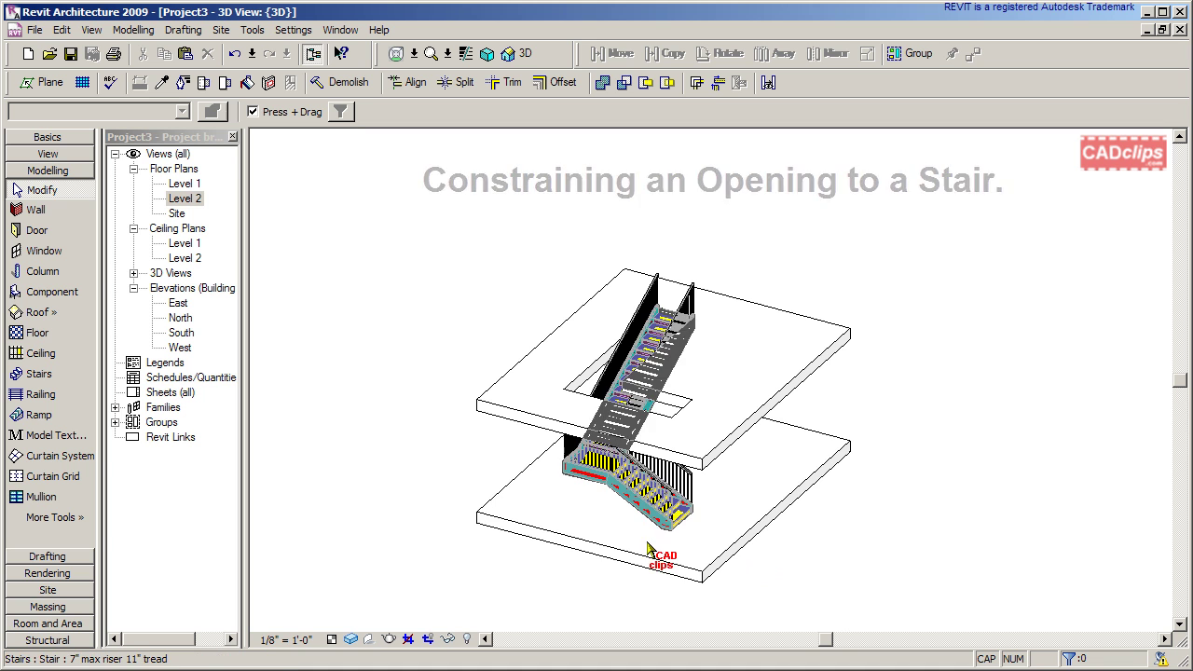
Step: Select the L-shaped stair and delete it
{"action": "left_click", "coordinate": [687, 538]}
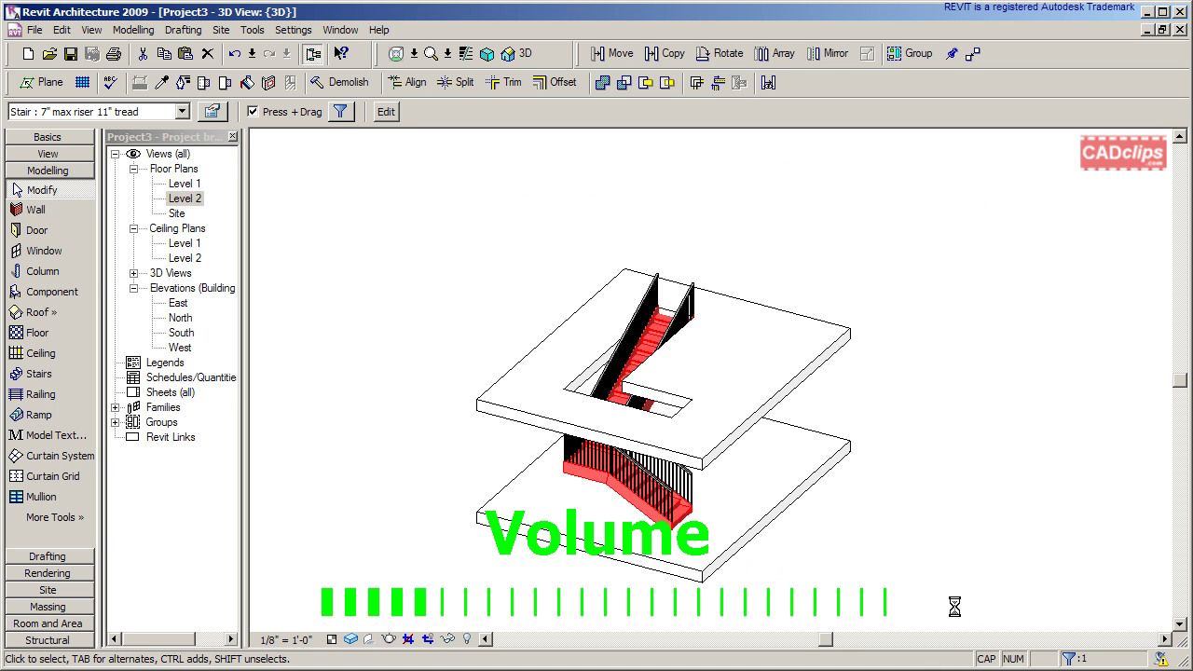
{"action": "key", "text": "Right"}
{"action": "key", "text": "Right"}
{"action": "key", "text": "Right"}
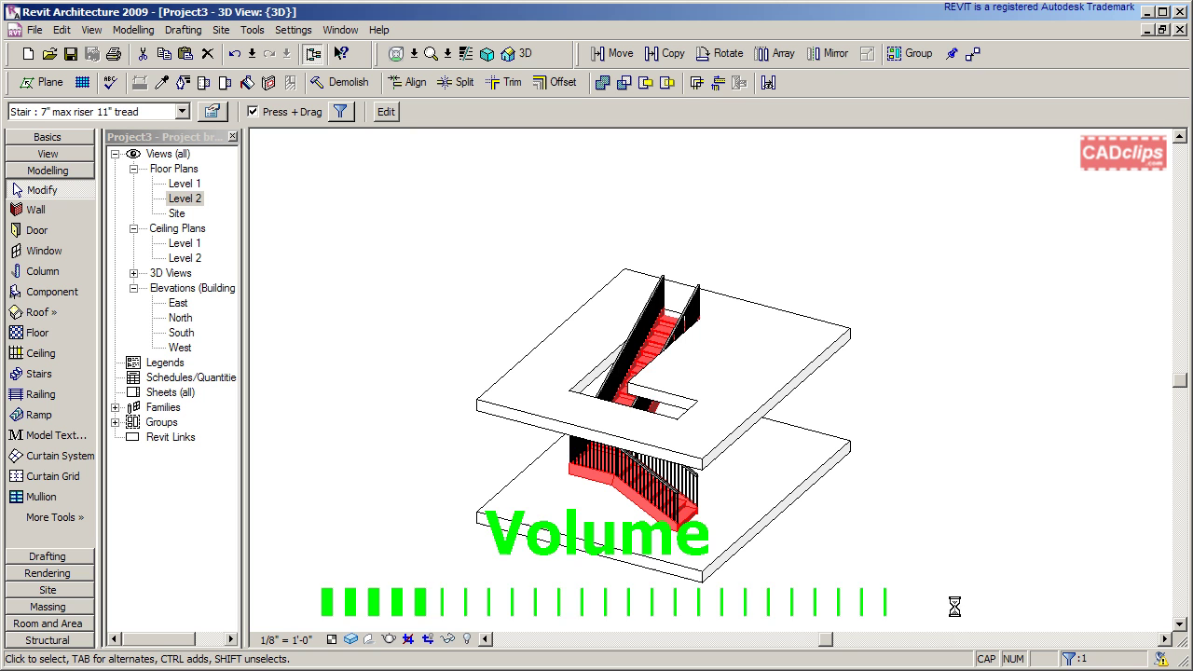
{"action": "key", "text": "Right"}
{"action": "key", "text": "Right"}
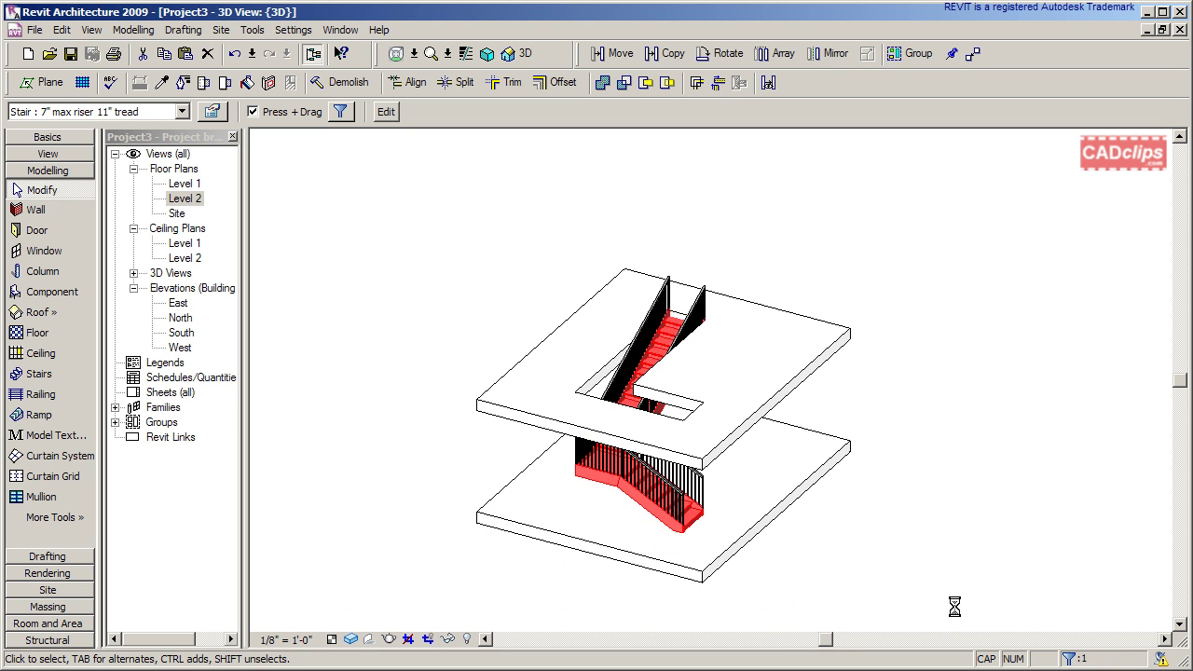
{"action": "key", "text": "Right"}
{"action": "key", "text": "Right"}
{"action": "middle_click_drag", "start_coordinate": [840, 574], "coordinate": [790, 578], "text": "shift"}
{"action": "left_click", "coordinate": [783, 574]}
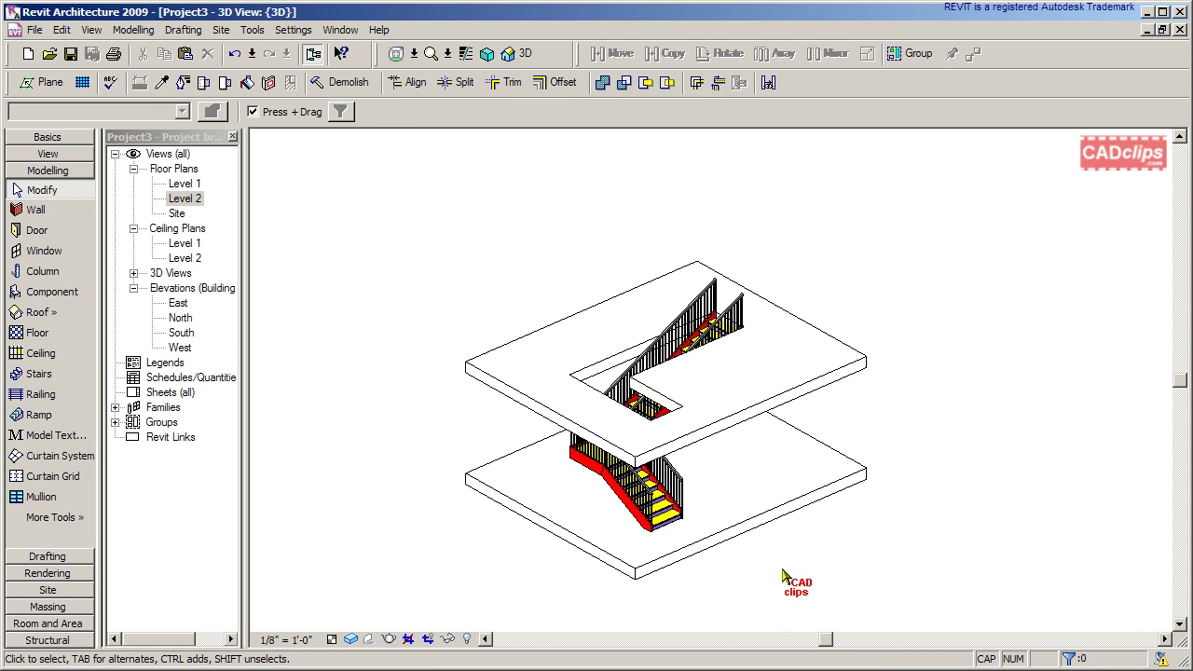
{"action": "key", "text": "ctrl+Left"}
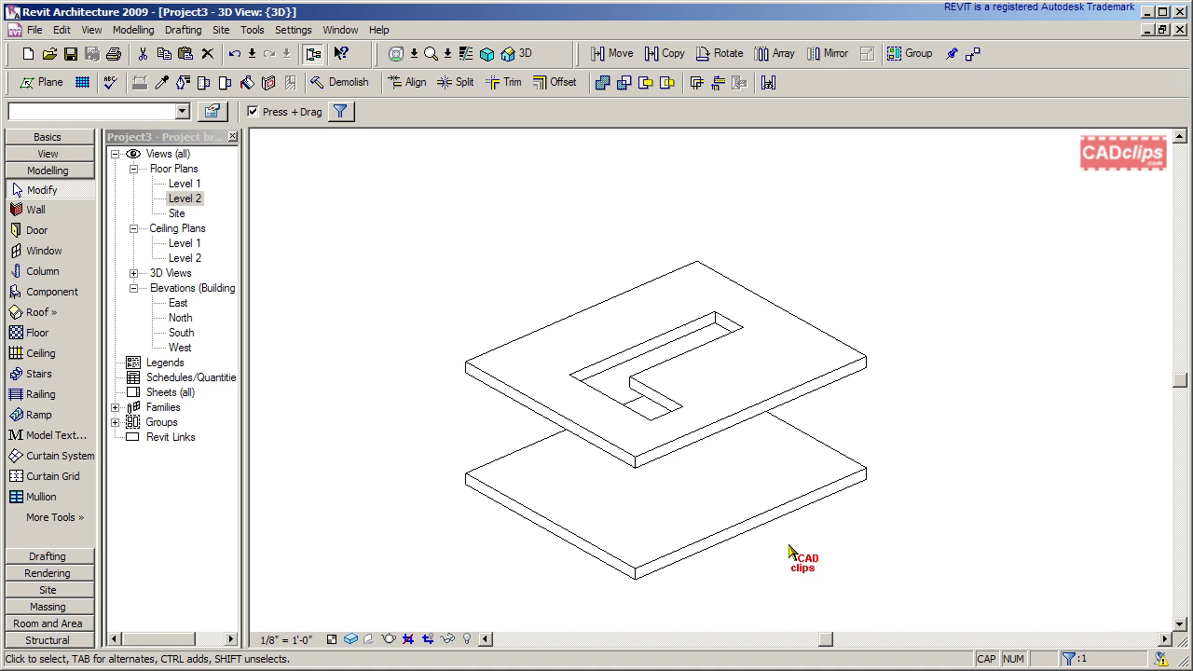
{"action": "key", "text": "Delete"}
Step: Delete the Level 2 floor opening, leaving two solid slabs
{"action": "left_click", "coordinate": [670, 412]}
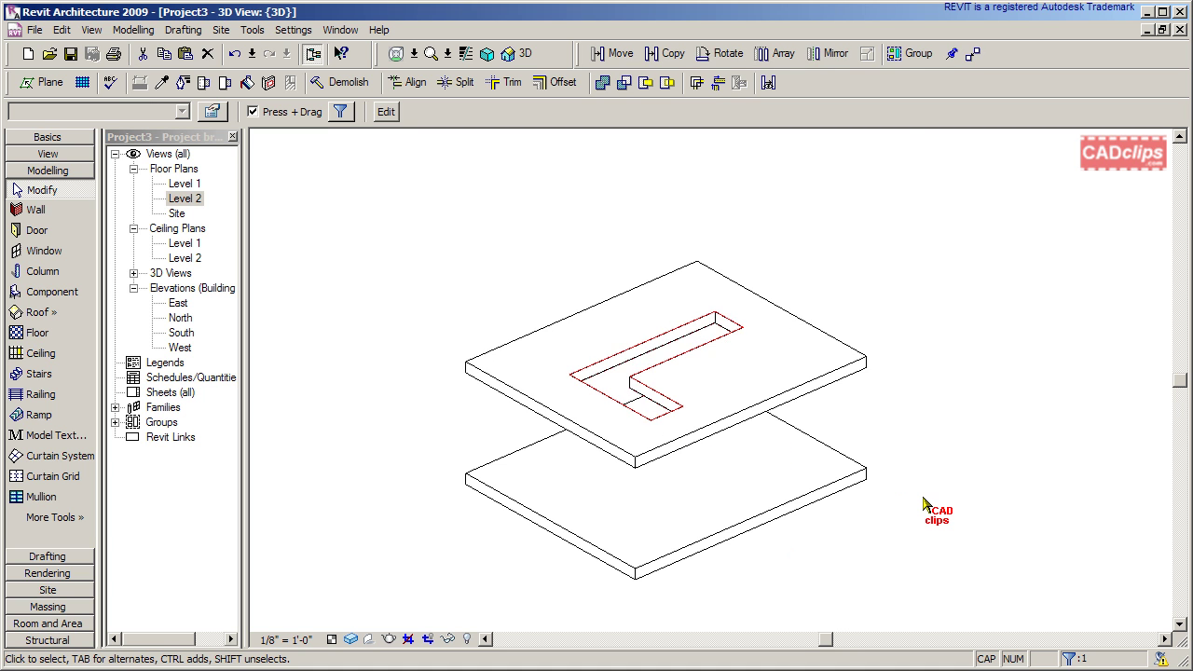
{"action": "key", "text": "Delete"}
{"action": "middle_click_drag", "start_coordinate": [863, 527], "coordinate": [865, 464], "text": "shift"}
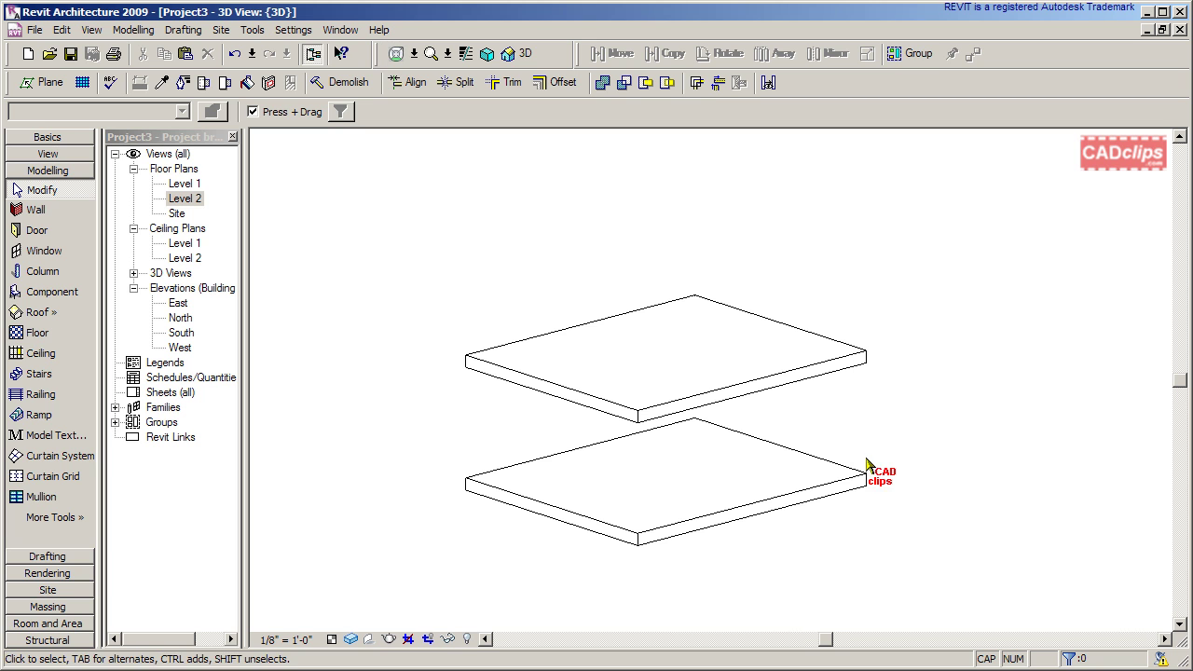
Step: Show the whole Level 2 slab in plan and list the Opening tool's types
{"action": "double_click", "coordinate": [187, 198]}
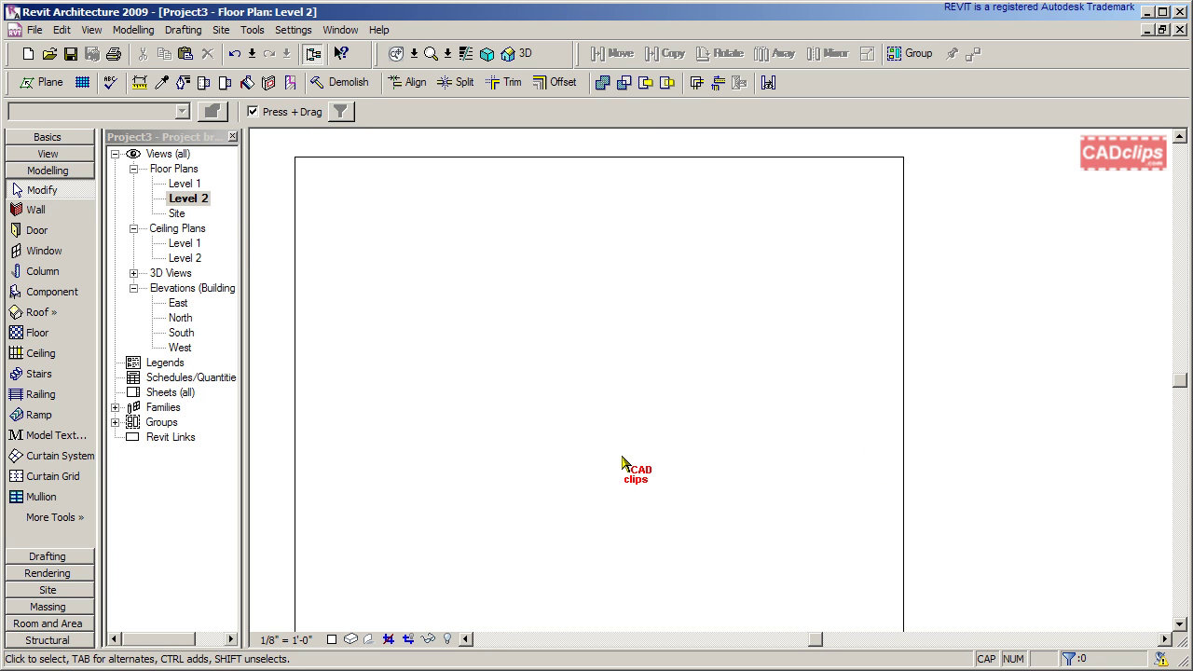
{"action": "scroll", "coordinate": [627, 463], "scroll_direction": "down", "scroll_amount": 1}
{"action": "middle_click_drag", "start_coordinate": [634, 464], "coordinate": [643, 459]}
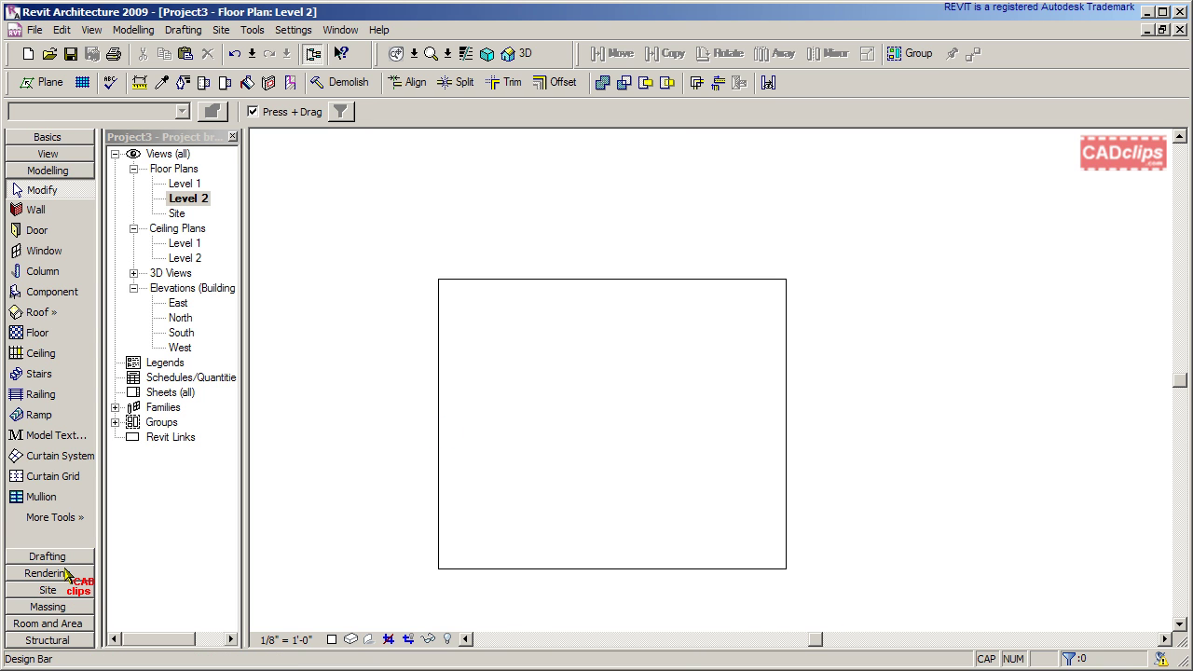
{"action": "left_click", "coordinate": [77, 518]}
{"action": "left_click", "coordinate": [138, 532]}
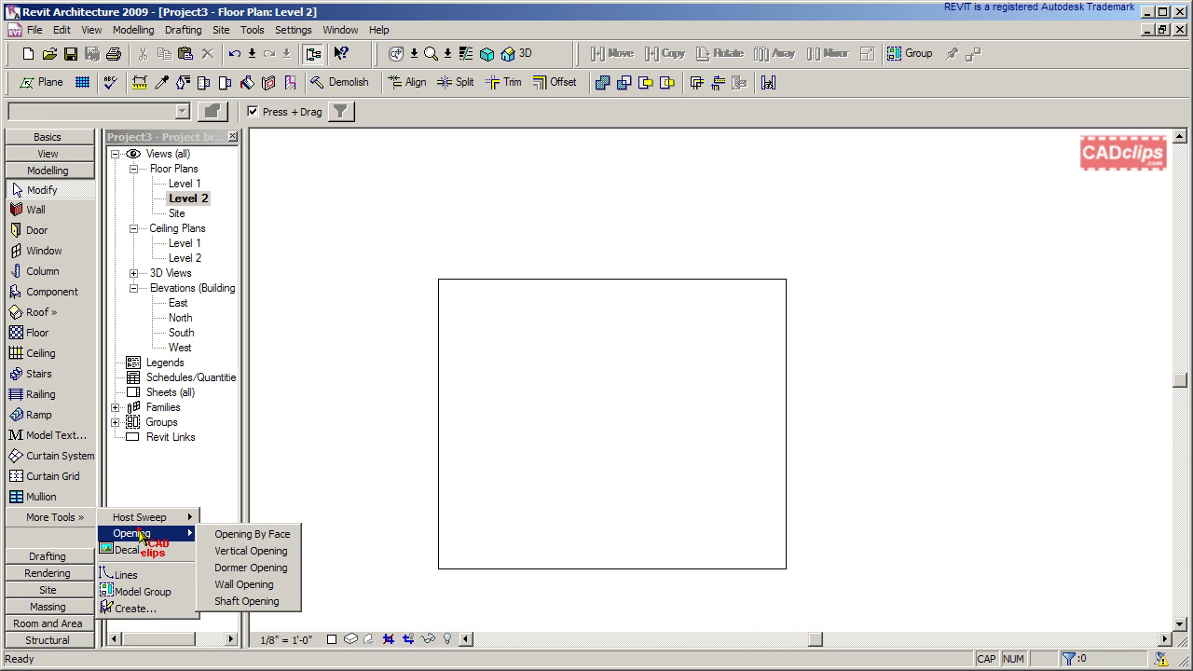
Step: Start a vertical opening on the Level 2 floor and sketch the L-shaped outline with lines
{"action": "left_click", "coordinate": [249, 551]}
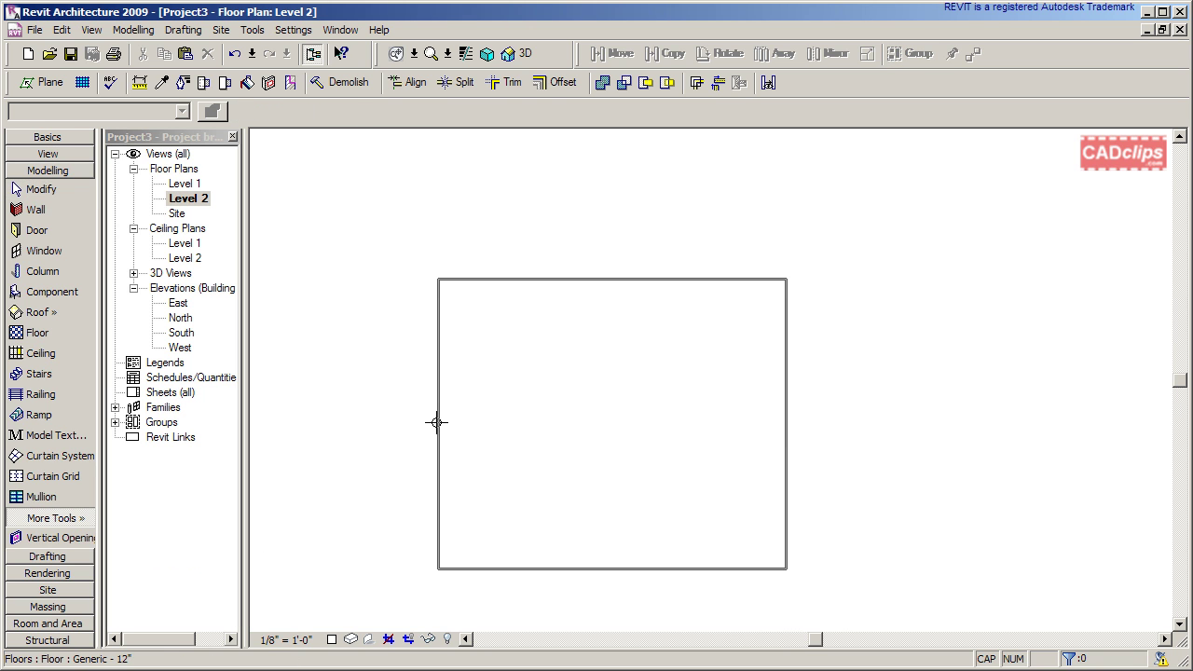
{"action": "left_click", "coordinate": [437, 422]}
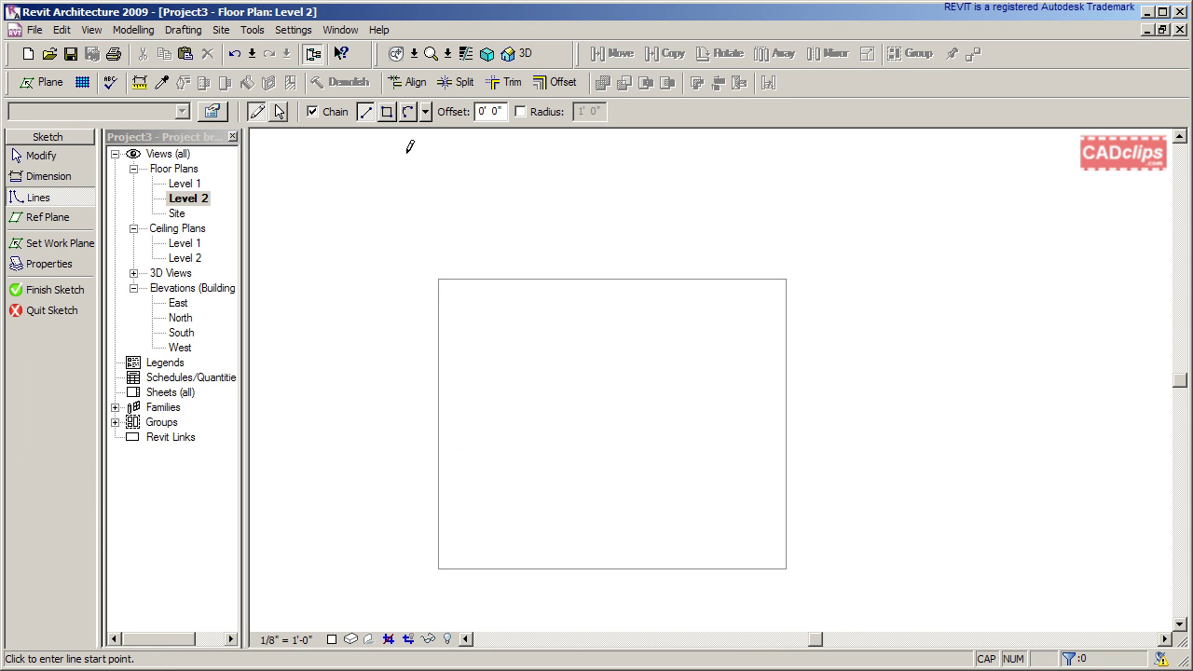
{"action": "left_click", "coordinate": [387, 112]}
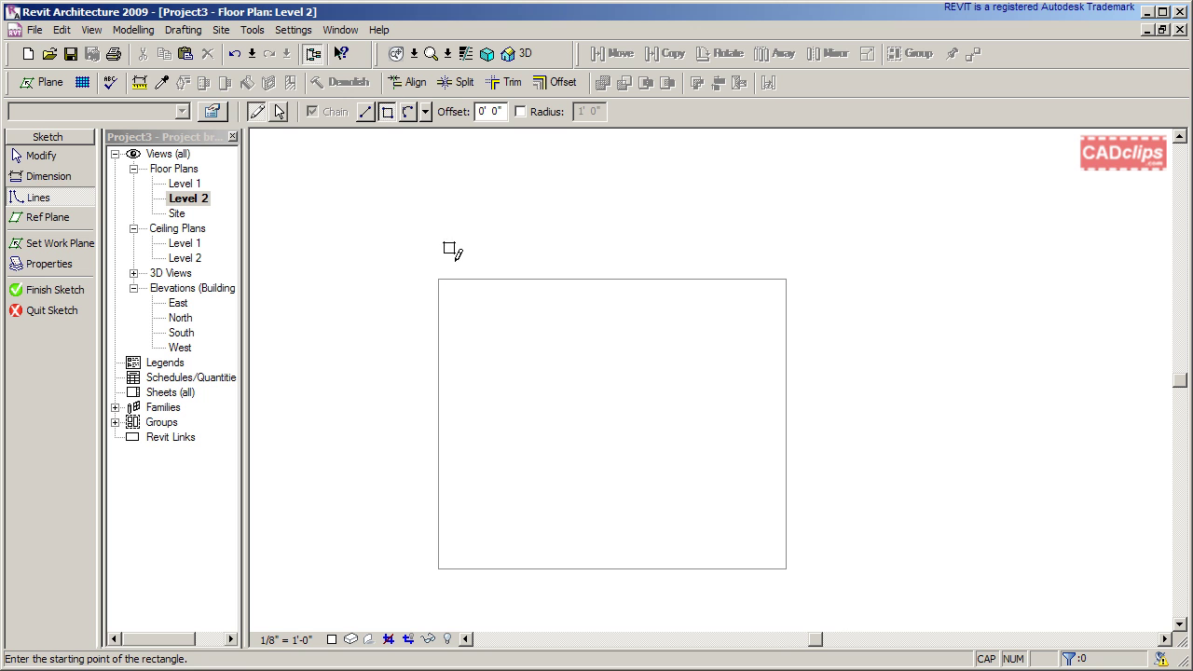
{"action": "left_click", "coordinate": [364, 111]}
{"action": "left_click", "coordinate": [470, 330]}
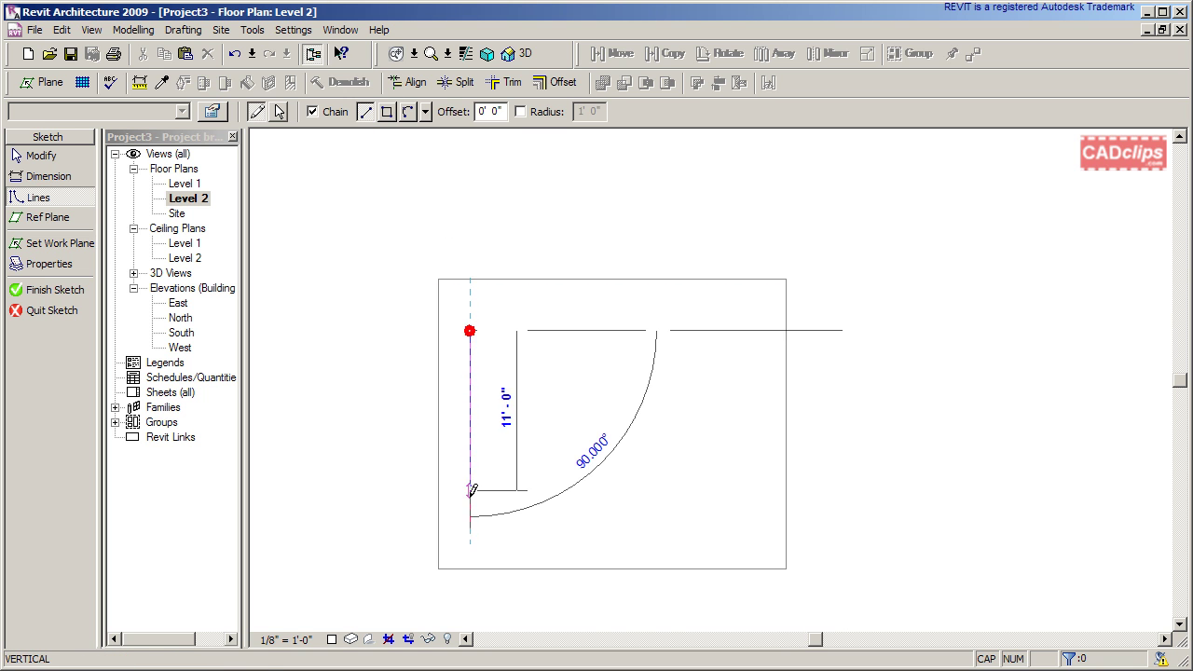
{"action": "left_click", "coordinate": [469, 541]}
{"action": "left_click", "coordinate": [598, 541]}
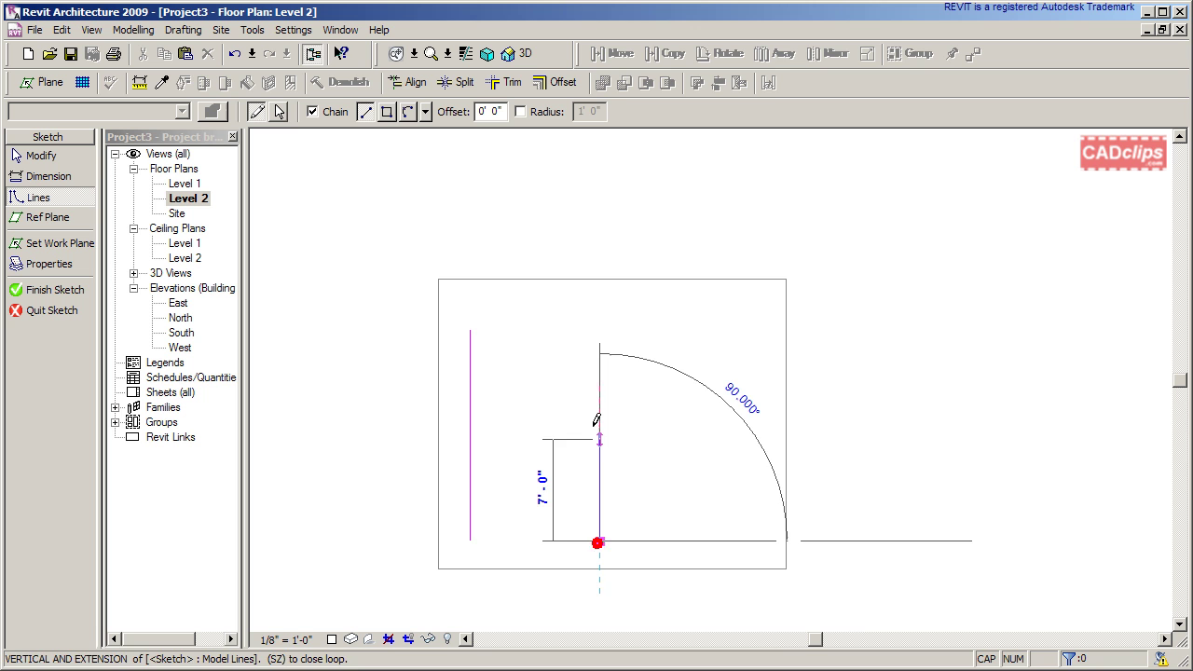
{"action": "left_click", "coordinate": [598, 418]}
{"action": "left_click", "coordinate": [744, 418]}
{"action": "left_click", "coordinate": [746, 294]}
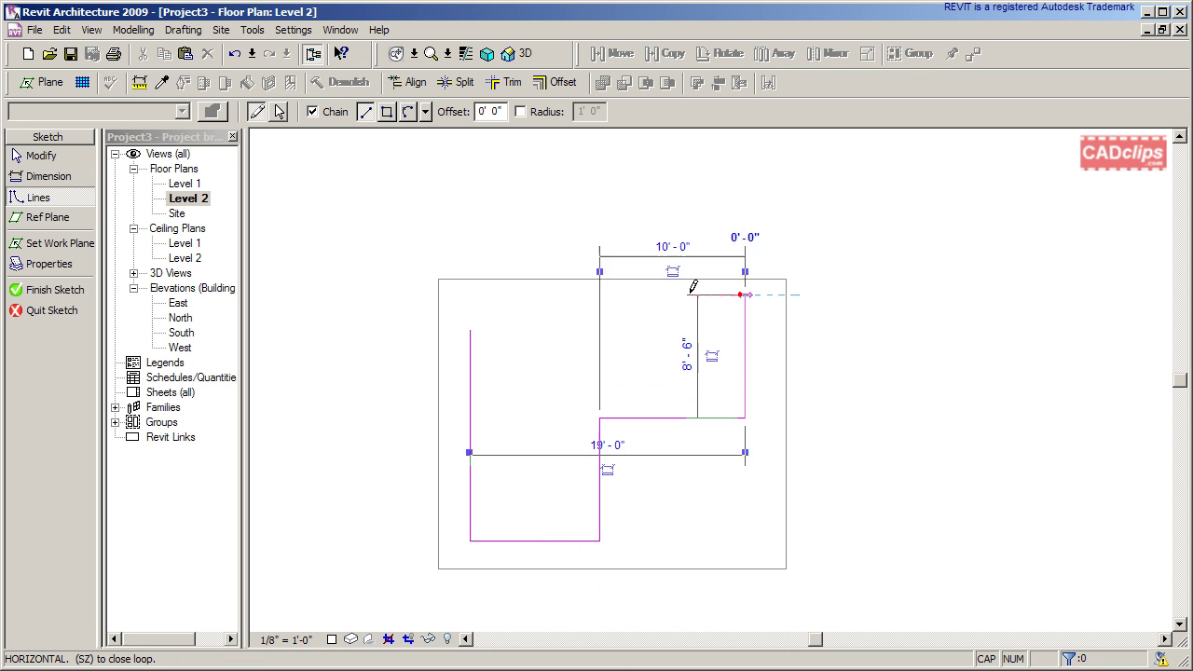
{"action": "left_click", "coordinate": [477, 295]}
{"action": "key", "text": "Escape"}
{"action": "key", "text": "Escape"}
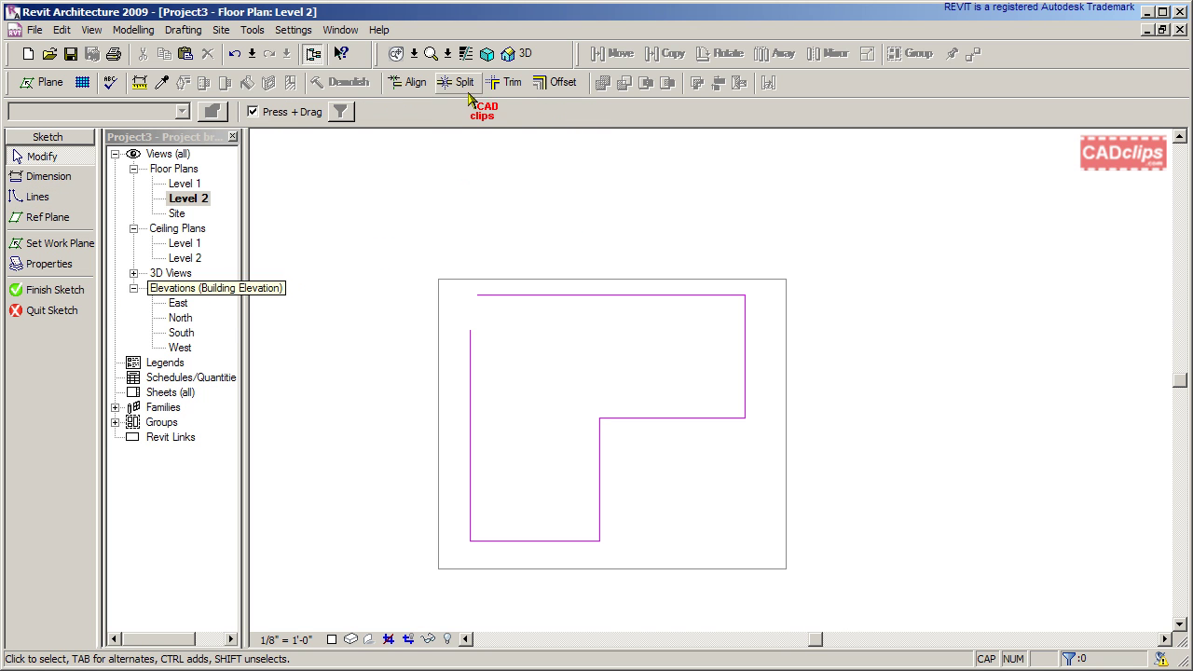
Step: Trim the top and left edges into a closed corner and finish the opening sketch
{"action": "left_click", "coordinate": [506, 82]}
{"action": "left_click", "coordinate": [517, 295]}
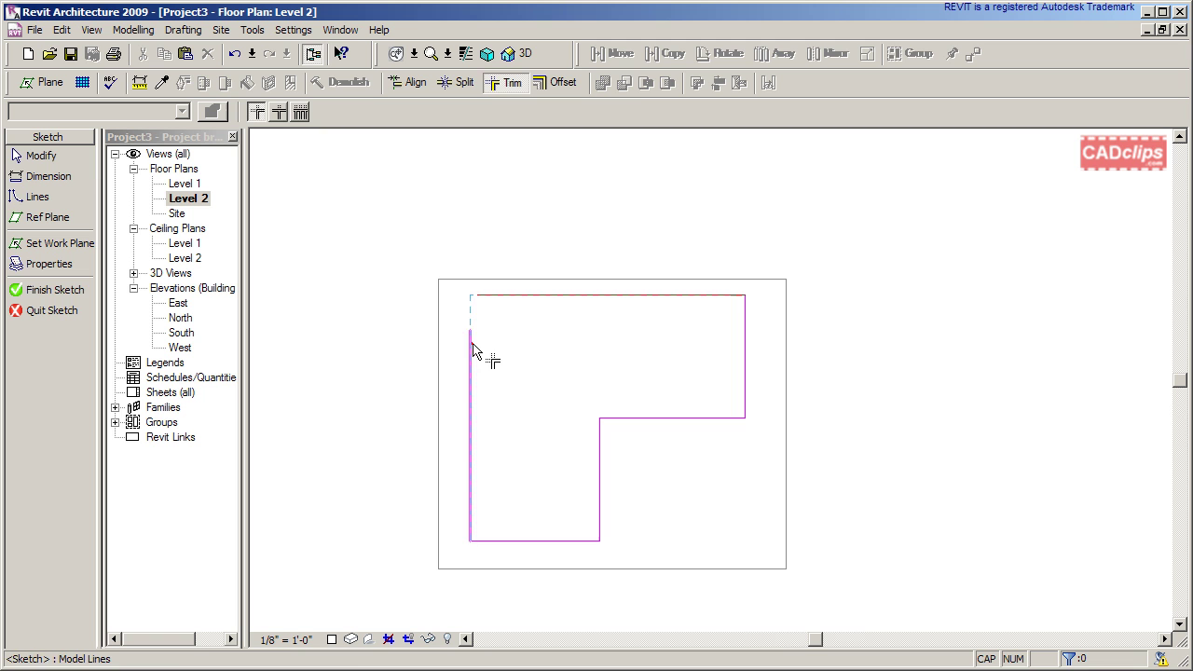
{"action": "left_click", "coordinate": [471, 344]}
{"action": "left_click", "coordinate": [42, 291]}
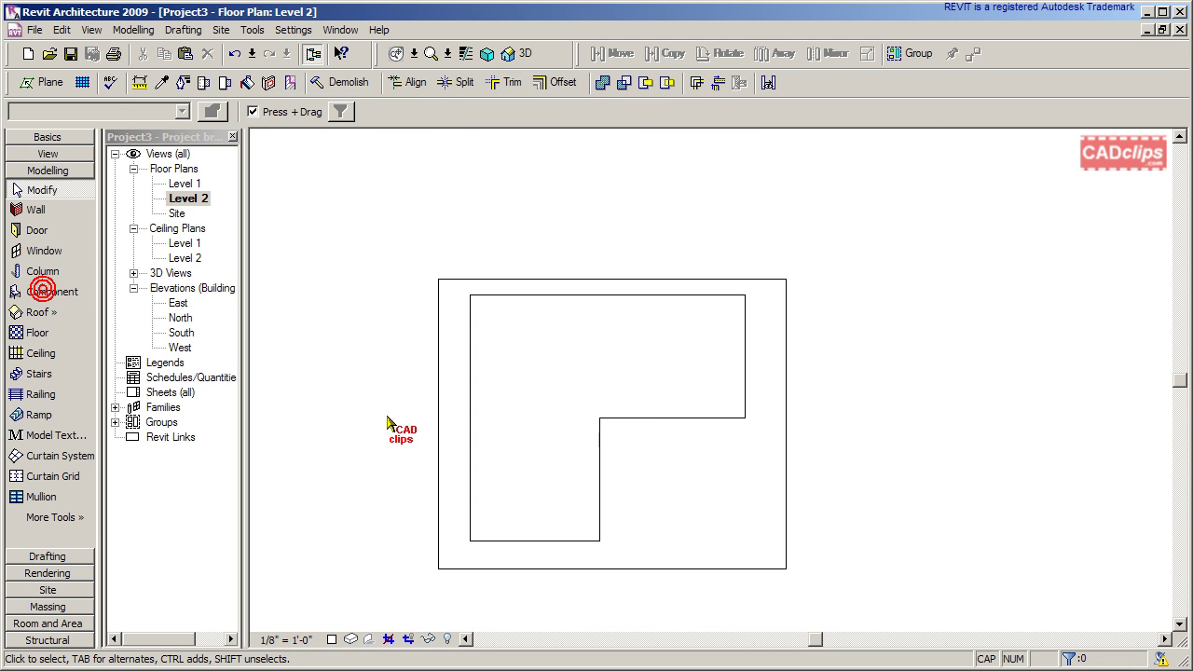
Step: Return to the Level 2 floor plan and begin a new stair sketch
{"action": "left_click", "coordinate": [508, 55]}
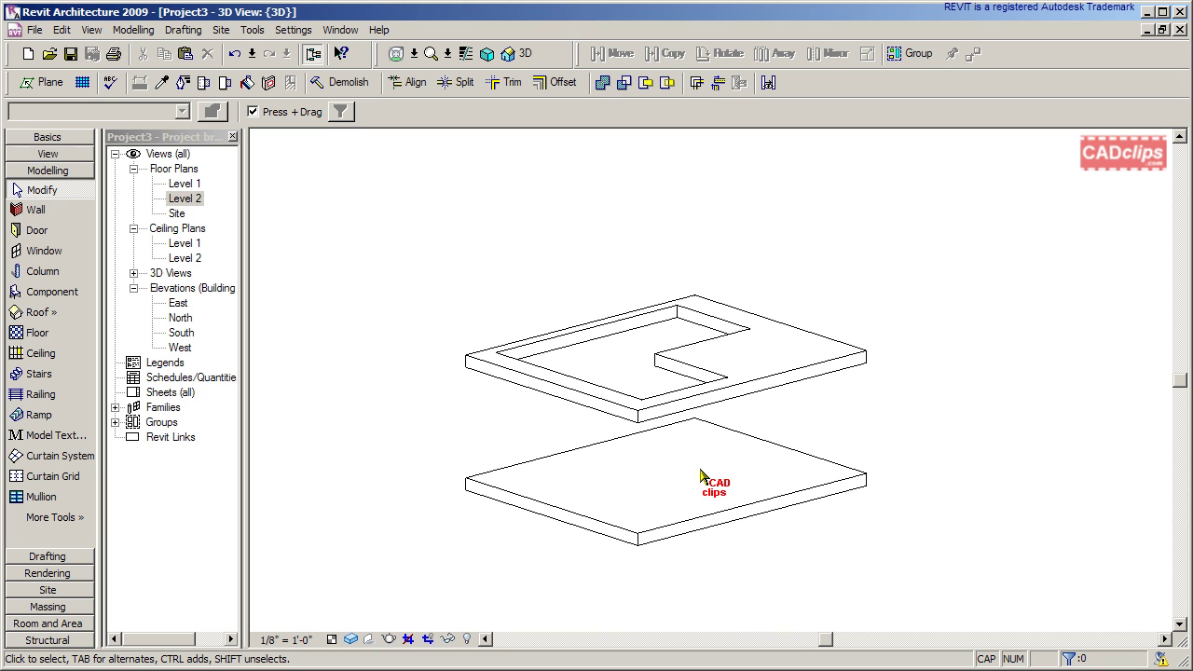
{"action": "double_click", "coordinate": [183, 199]}
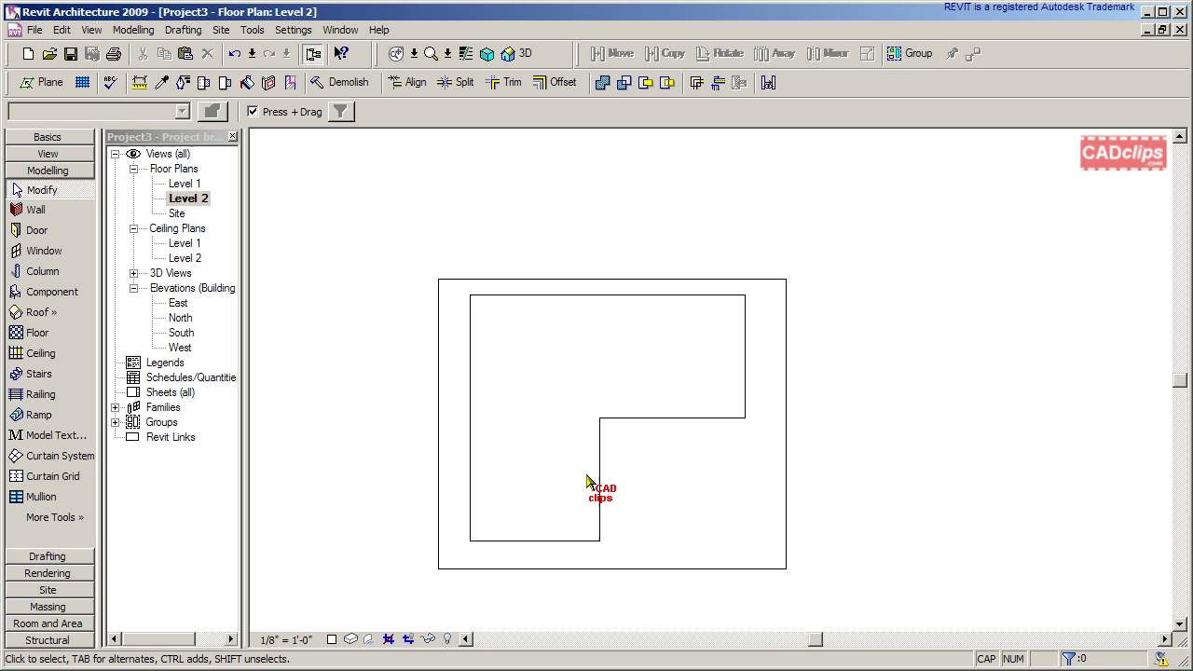
{"action": "left_click", "coordinate": [46, 373]}
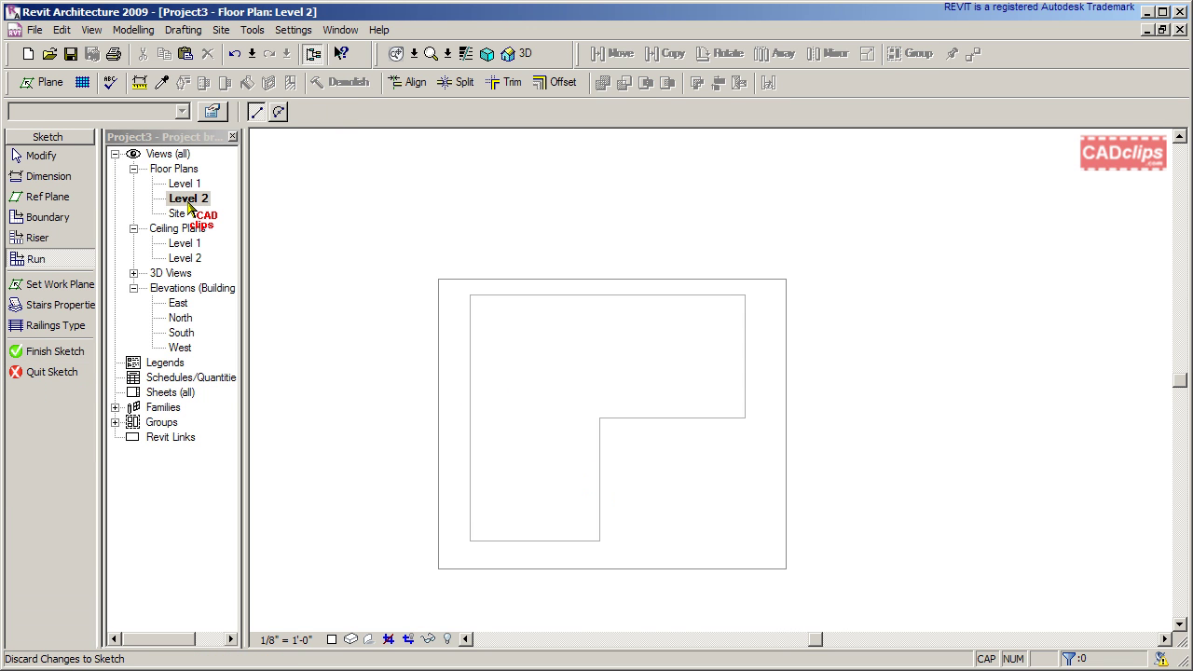
Step: Set the stair's Base Level to Level 1 and Top Level to Level 2
{"action": "left_click", "coordinate": [75, 306]}
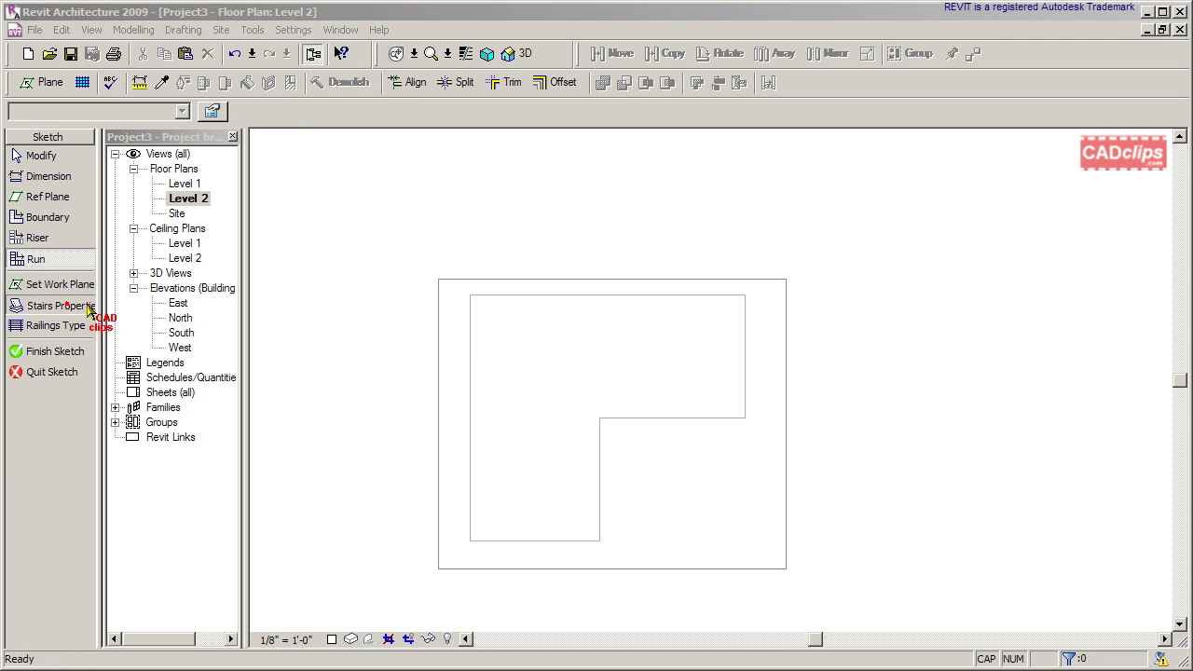
{"action": "left_click", "coordinate": [755, 355]}
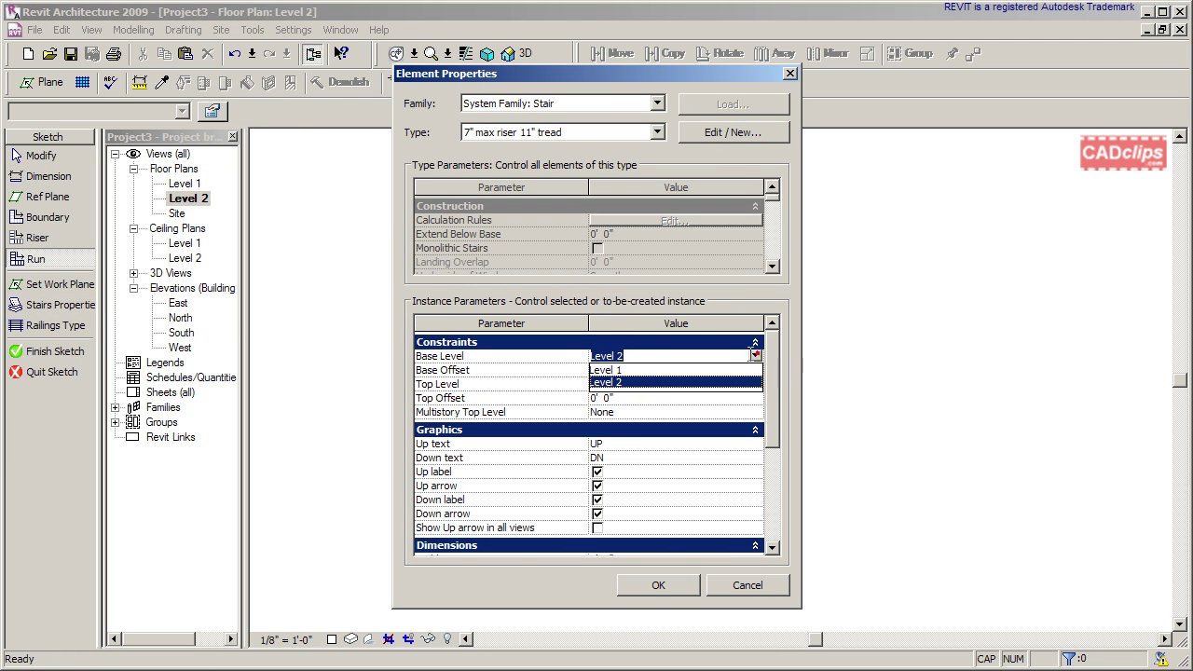
{"action": "left_click", "coordinate": [621, 371]}
{"action": "left_click", "coordinate": [756, 384]}
{"action": "left_click", "coordinate": [755, 384]}
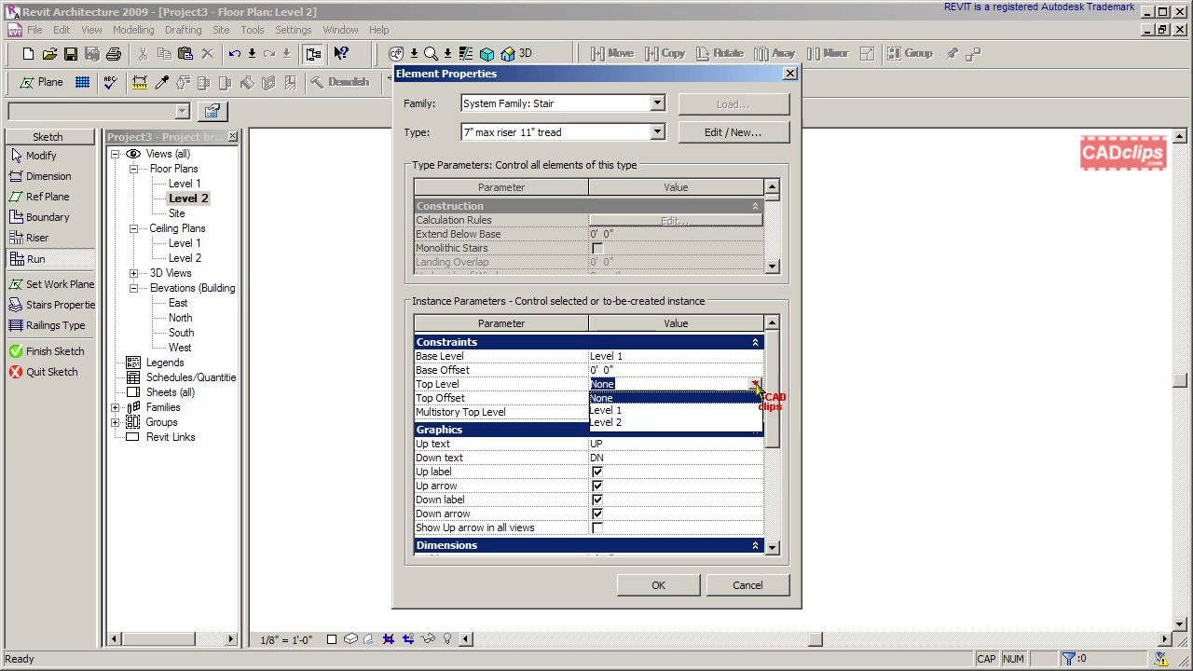
{"action": "left_click", "coordinate": [622, 423]}
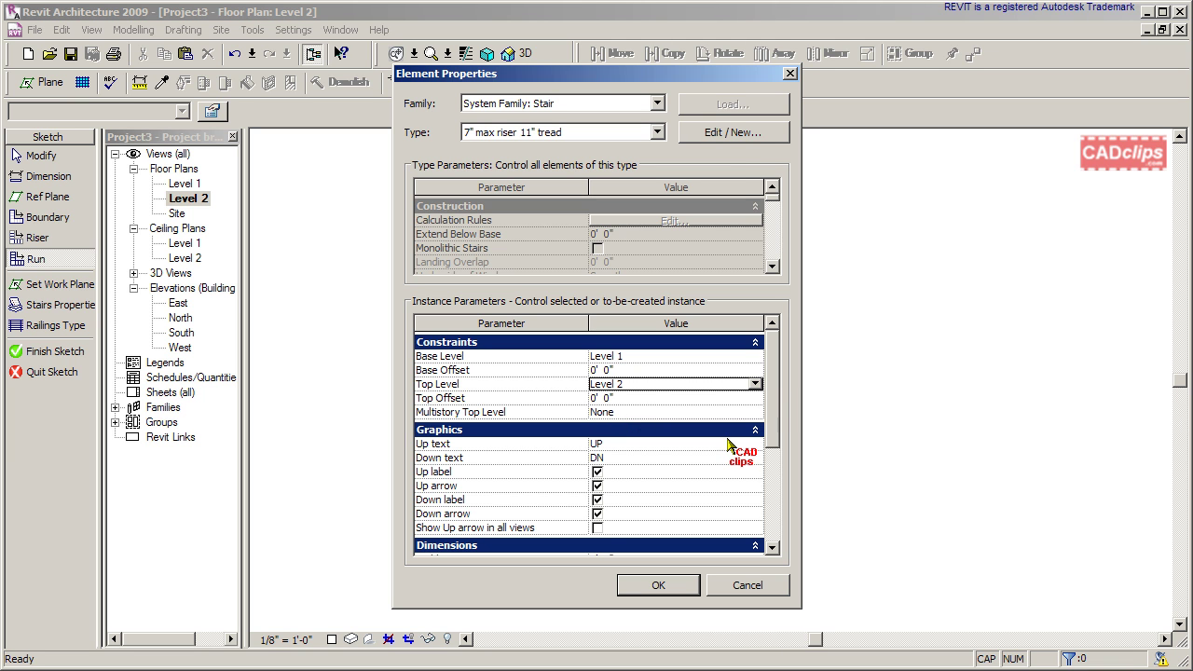
{"action": "left_click", "coordinate": [725, 142]}
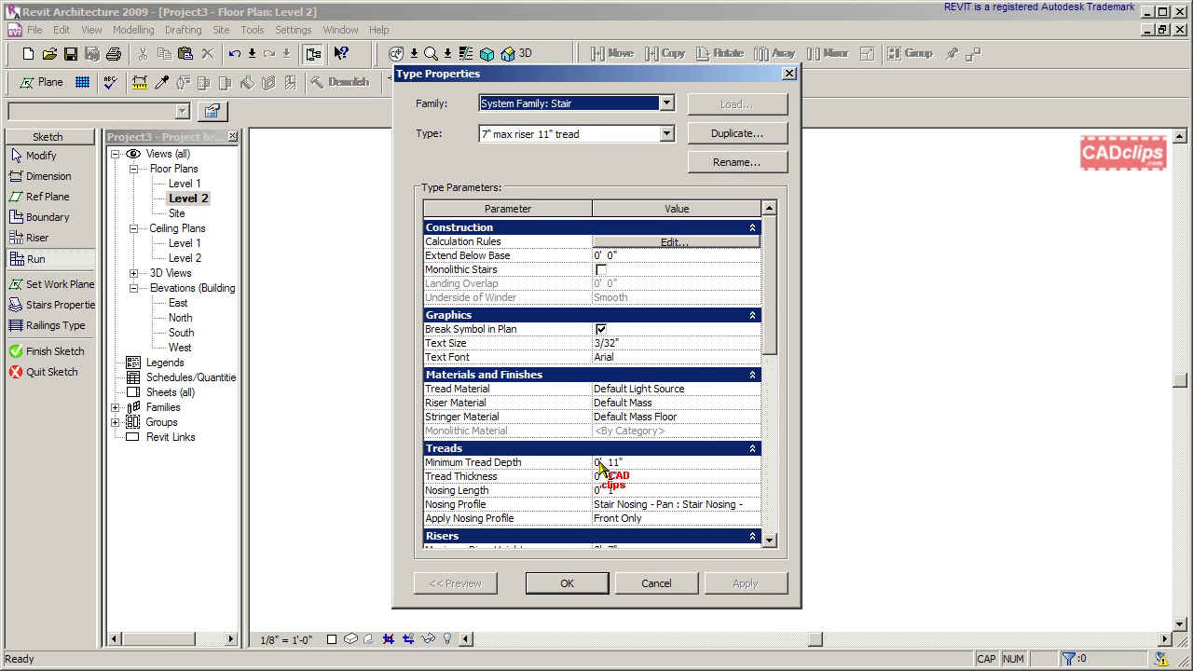
{"action": "mouse_move", "coordinate": [770, 340]}
{"action": "left_mouse_down"}
{"action": "mouse_move", "coordinate": [779, 424]}
{"action": "mouse_move", "coordinate": [771, 319]}
{"action": "left_mouse_up"}
{"action": "left_click", "coordinate": [657, 584]}
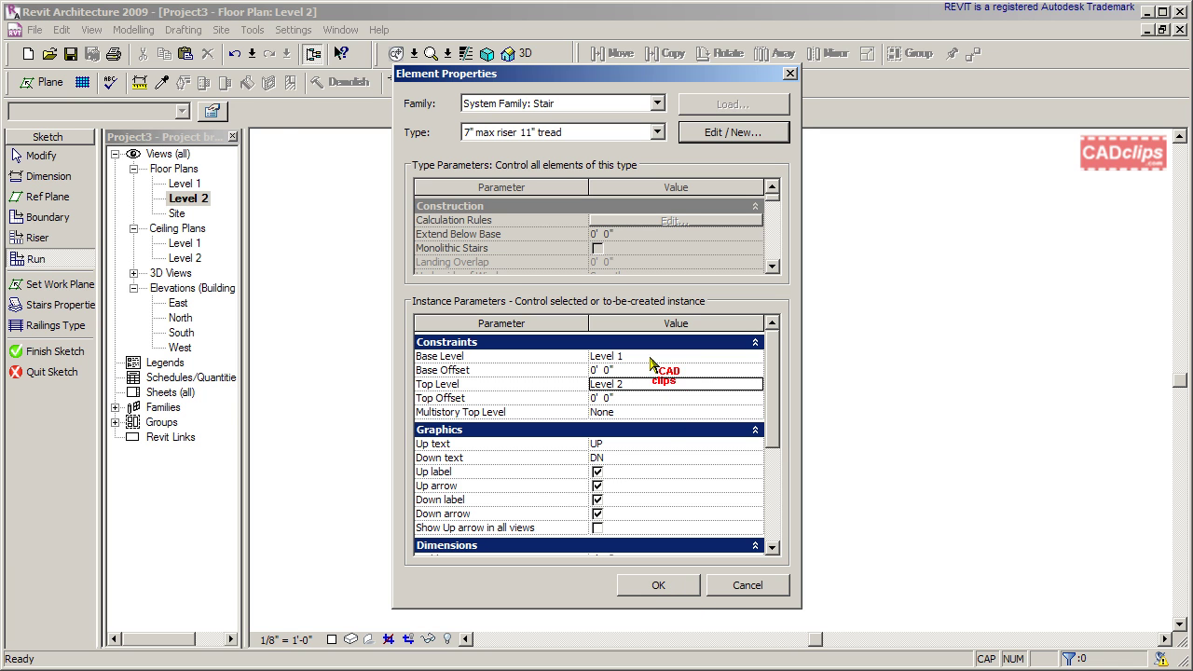
{"action": "left_click", "coordinate": [660, 585]}
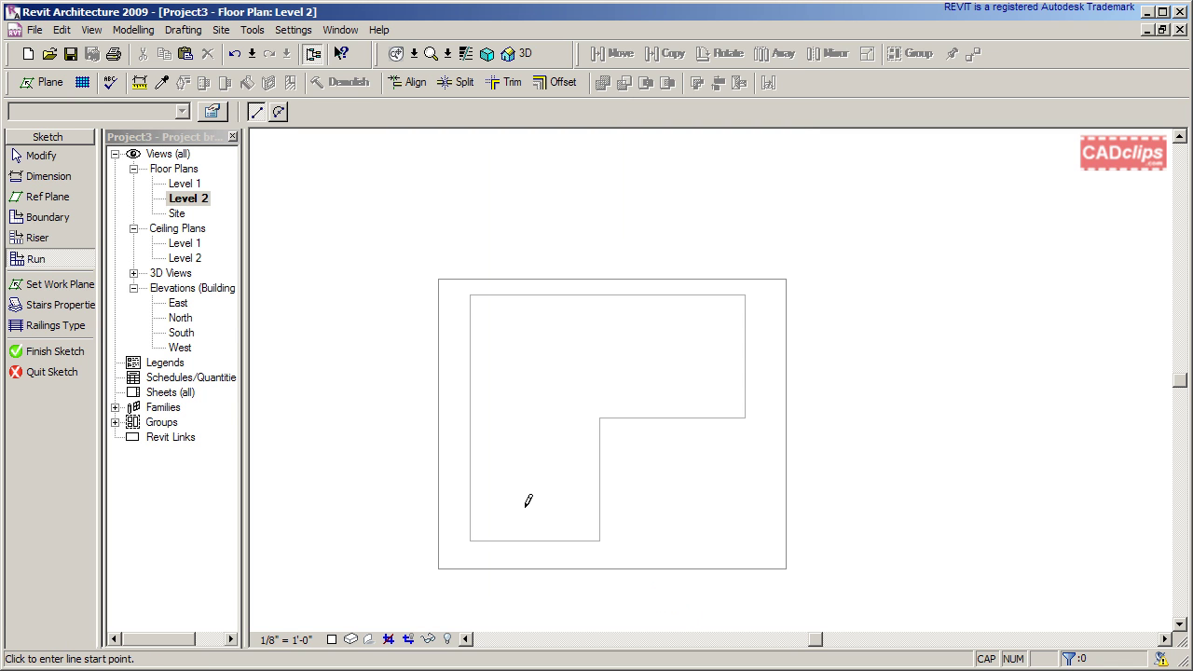
Step: Sketch a vertical run and a run across the top, forming an 18-riser L-stair, and finish
{"action": "left_click", "coordinate": [36, 261]}
{"action": "left_click", "coordinate": [528, 515]}
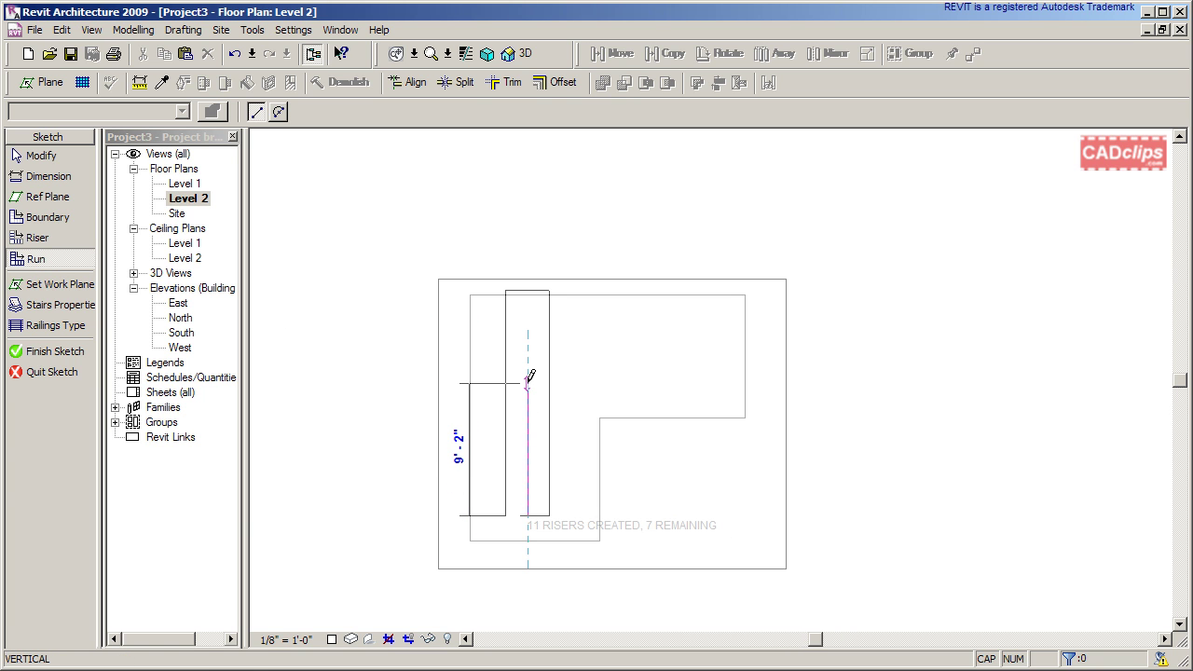
{"action": "left_click", "coordinate": [528, 381]}
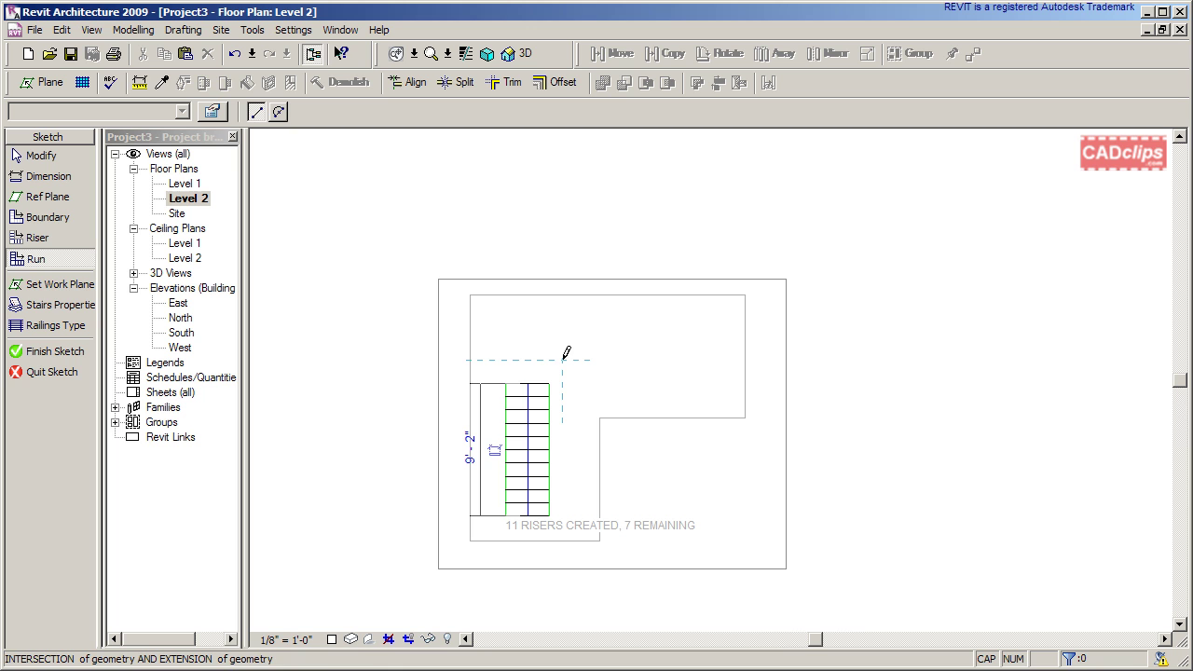
{"action": "left_click", "coordinate": [551, 353]}
{"action": "left_click", "coordinate": [655, 358]}
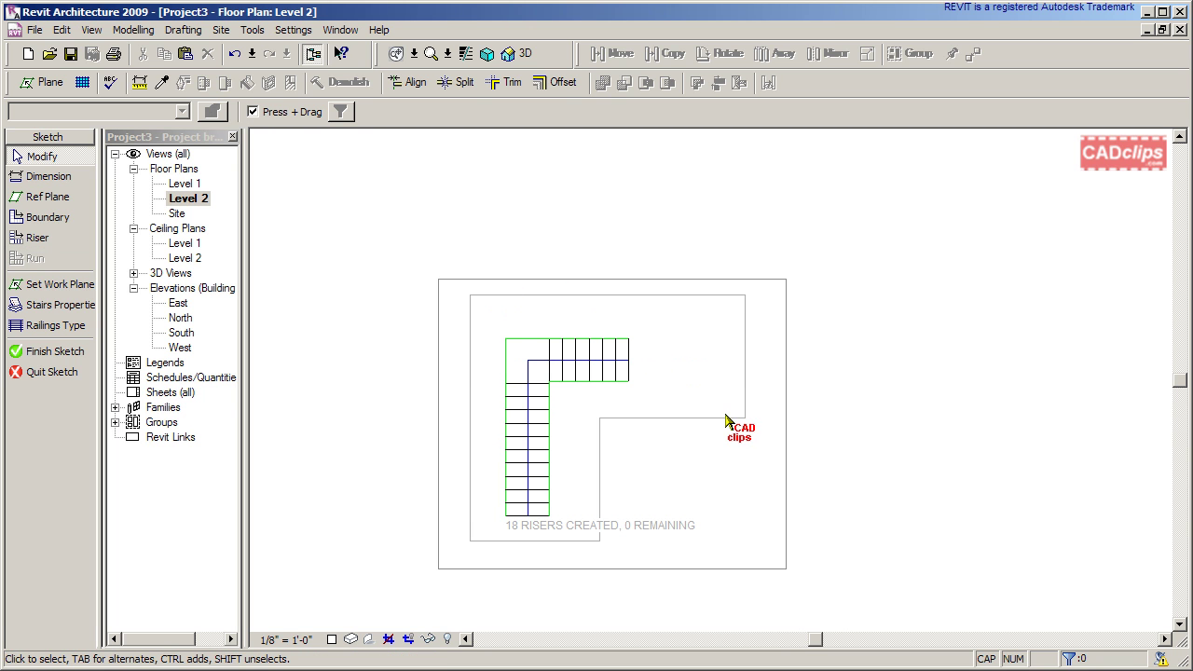
{"action": "scroll", "coordinate": [650, 548], "scroll_direction": "up", "scroll_amount": 2}
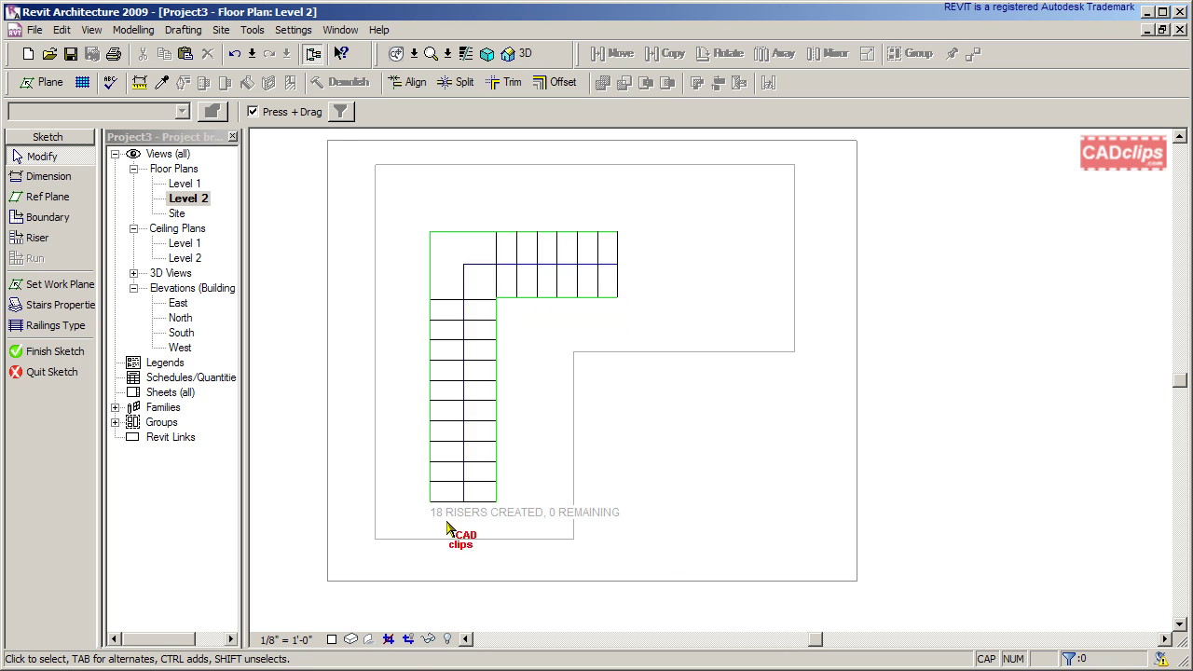
{"action": "middle_click_drag", "start_coordinate": [704, 515], "coordinate": [733, 522]}
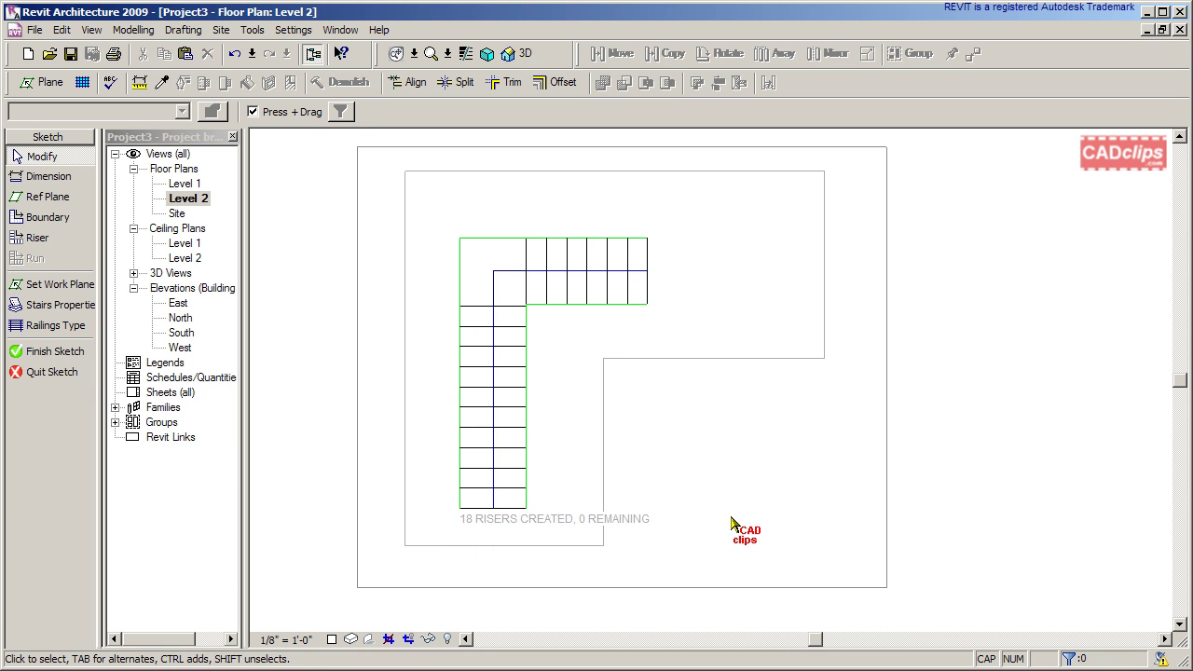
{"action": "left_click", "coordinate": [56, 352]}
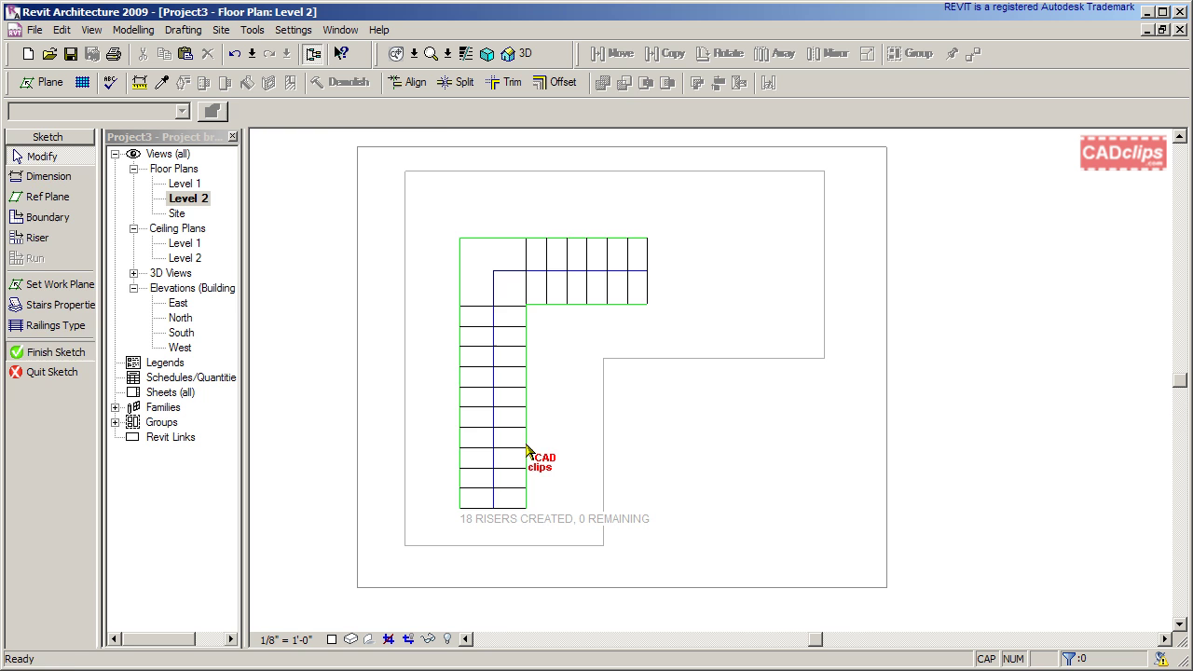
Step: Check the finished stair in 3D, then select its inner railing on the Level 2 plan
{"action": "left_click", "coordinate": [527, 56]}
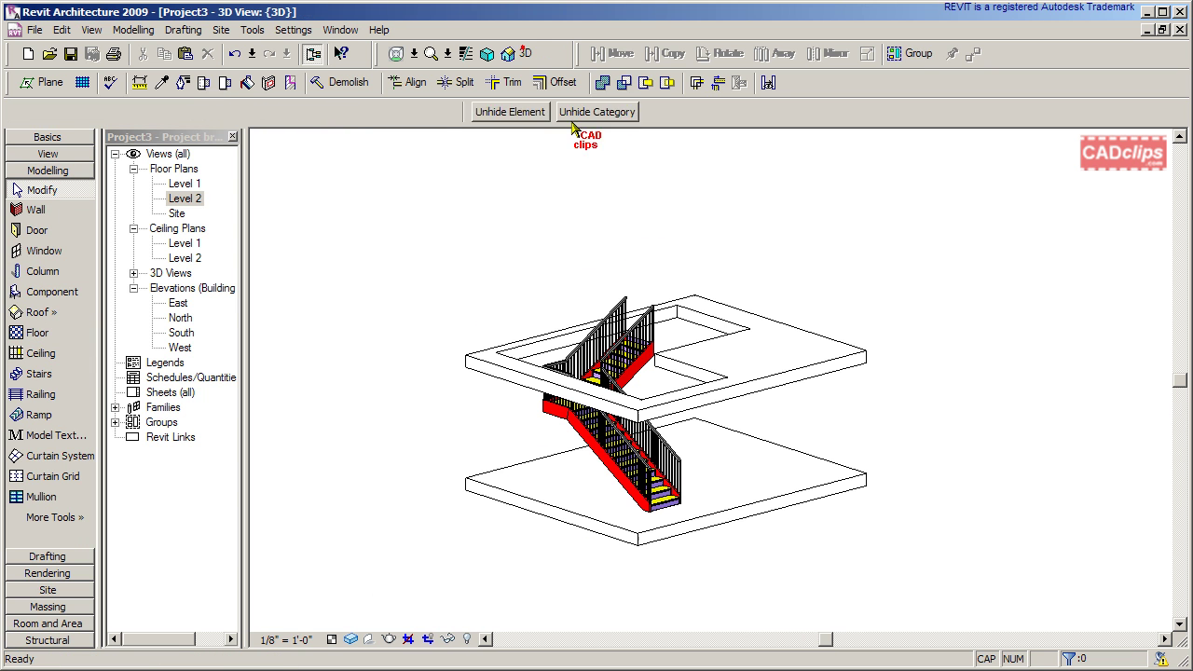
{"action": "mouse_move", "coordinate": [714, 522]}
{"action": "middle_mouse_down", "text": "shift"}
{"action": "mouse_move", "coordinate": [724, 513]}
{"action": "mouse_move", "coordinate": [644, 550]}
{"action": "mouse_move", "coordinate": [681, 596]}
{"action": "mouse_move", "coordinate": [686, 519]}
{"action": "mouse_move", "coordinate": [690, 587]}
{"action": "middle_mouse_up", "text": "shift"}
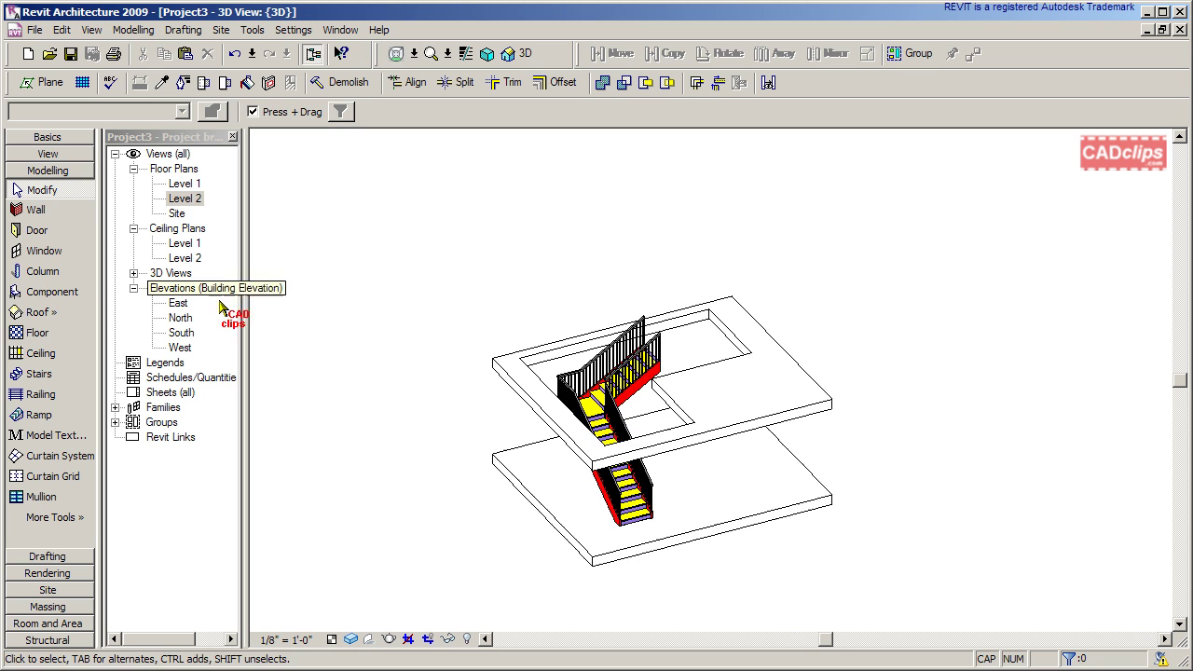
{"action": "double_click", "coordinate": [191, 200]}
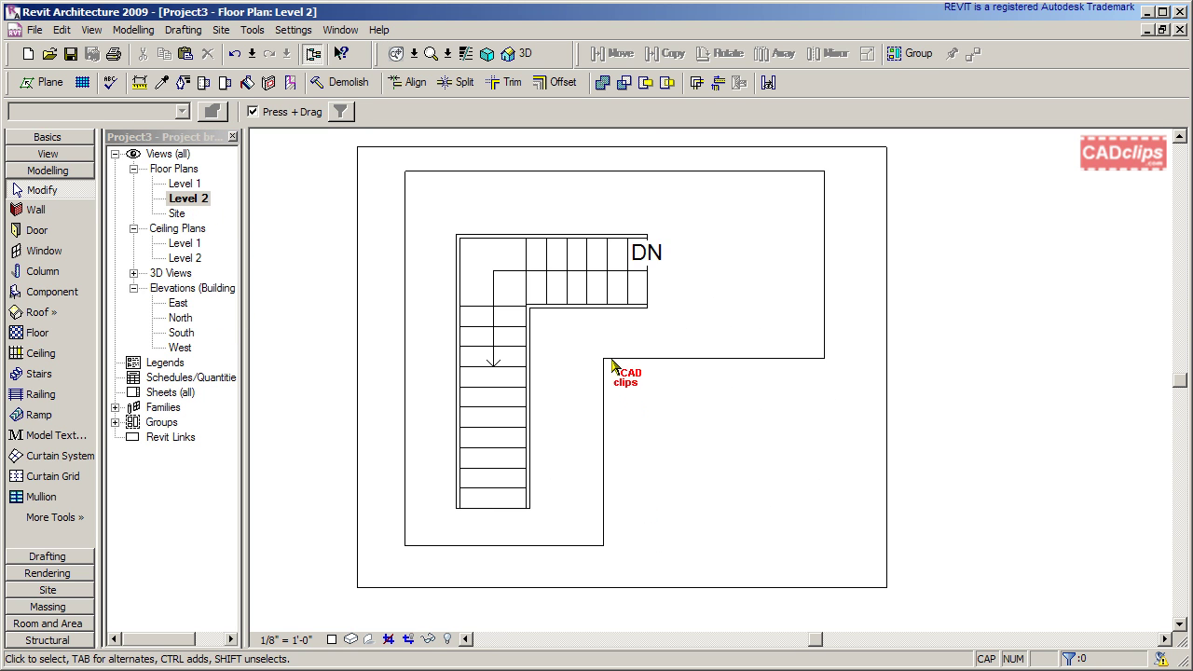
{"action": "scroll", "coordinate": [593, 355], "scroll_direction": "up", "scroll_amount": 2}
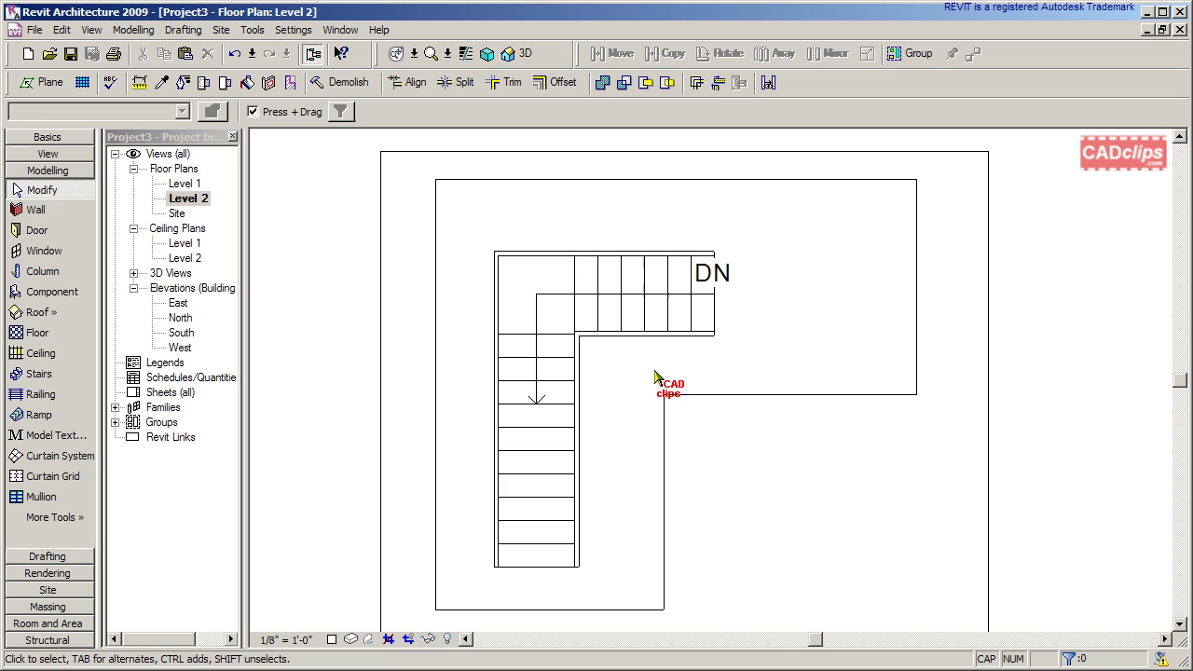
{"action": "left_click", "coordinate": [615, 345]}
{"action": "left_click", "coordinate": [622, 375]}
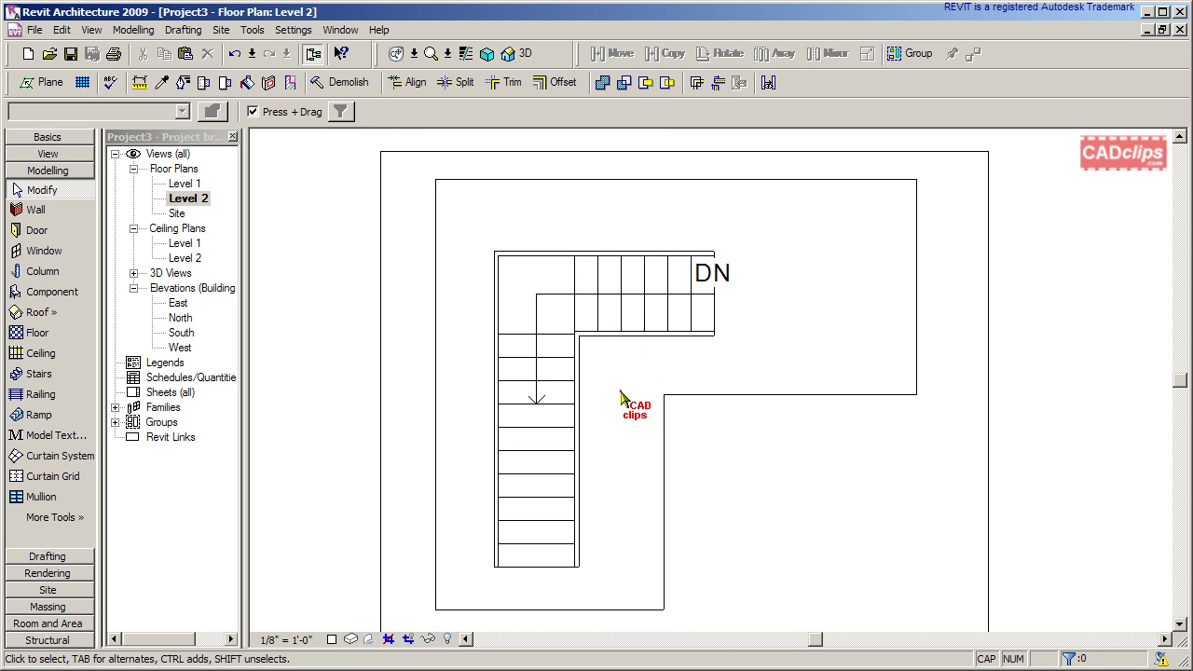
{"action": "left_click", "coordinate": [622, 348]}
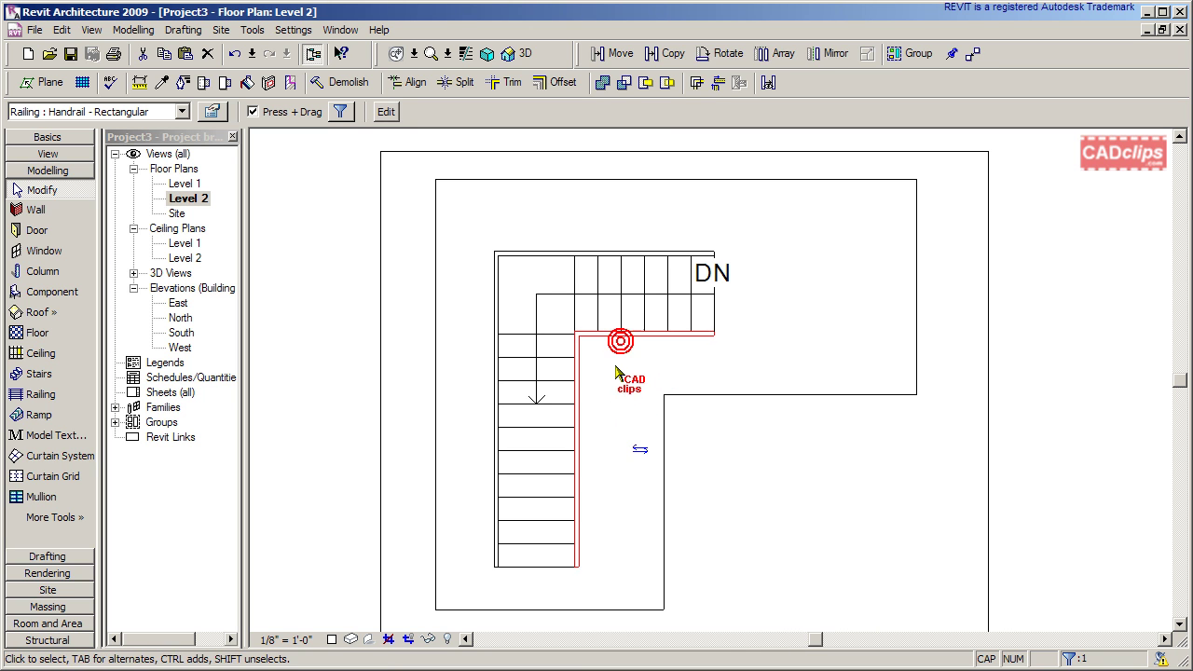
Step: Temporarily hide the railing category in the Level 2 plan and select the floor opening
{"action": "left_click", "coordinate": [432, 640]}
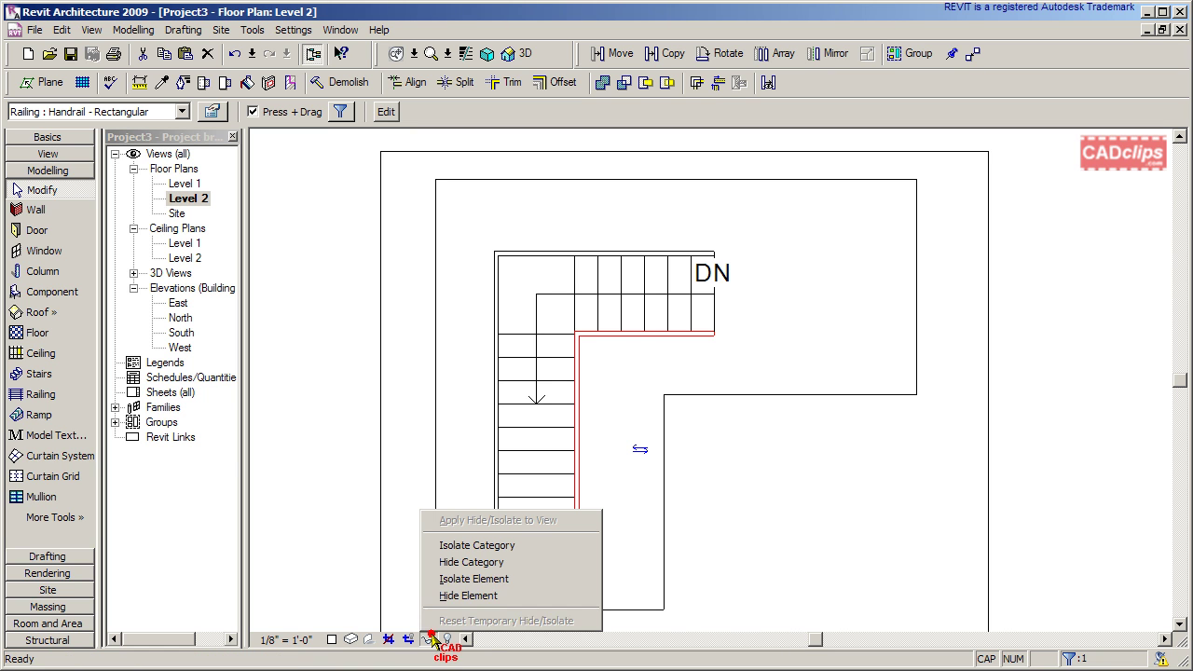
{"action": "left_click", "coordinate": [491, 562]}
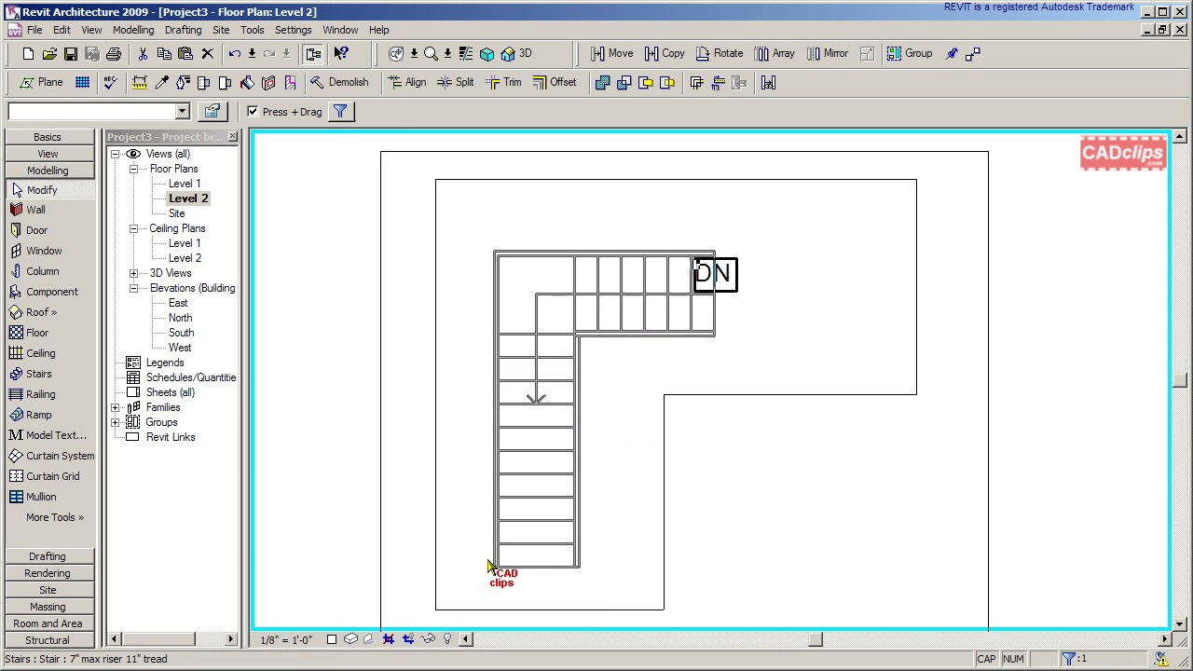
{"action": "left_click", "coordinate": [621, 354]}
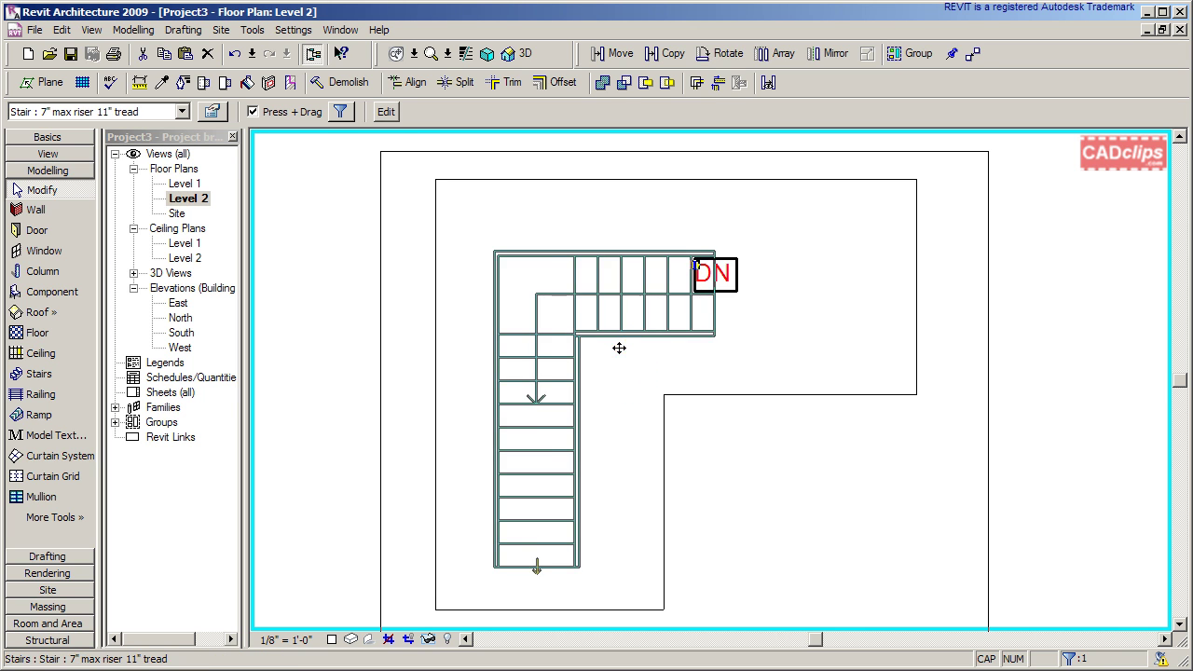
{"action": "left_click", "coordinate": [620, 362]}
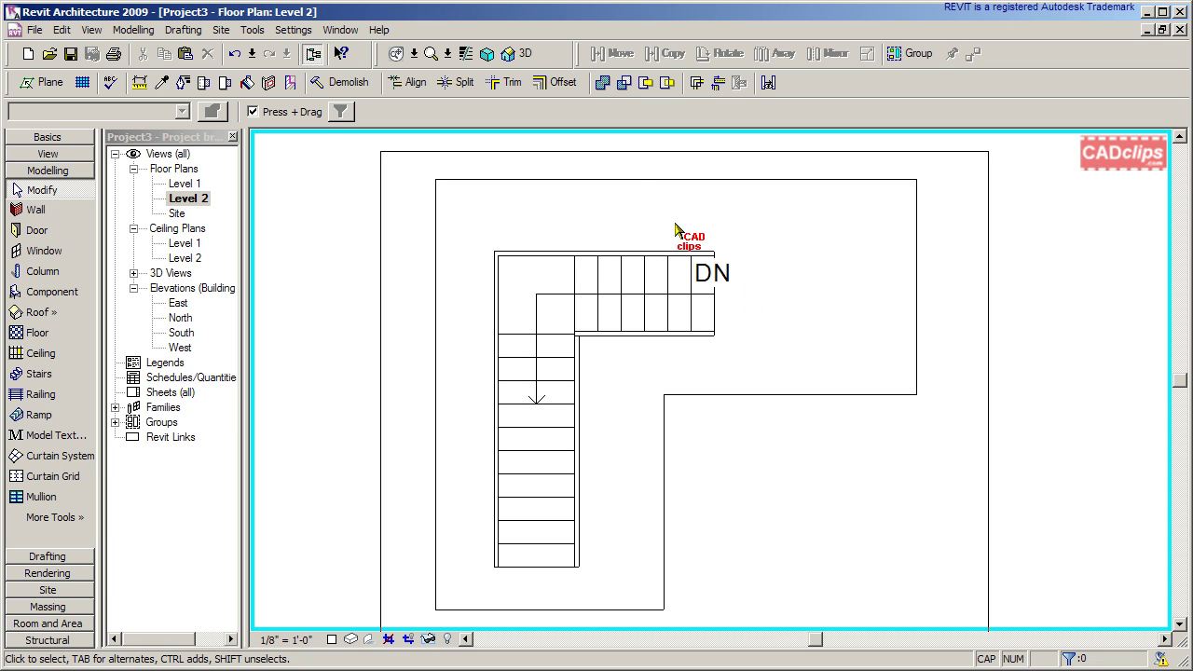
{"action": "left_click", "coordinate": [639, 191]}
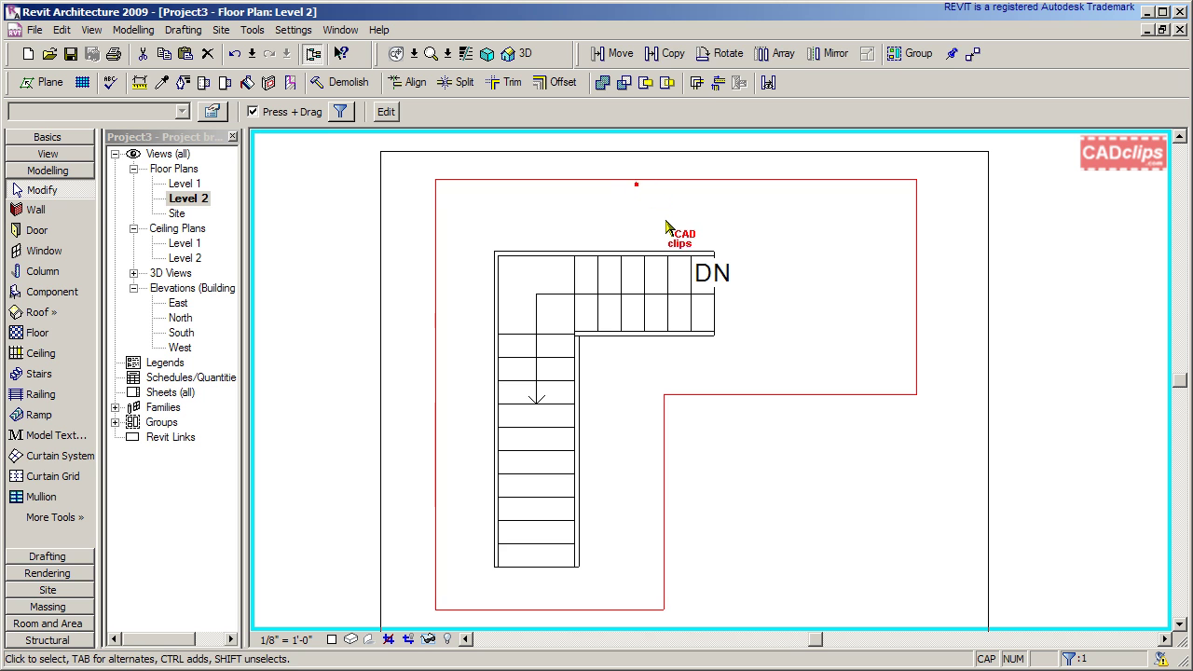
Step: Edit the opening sketch and align its top, right and inner vertical edges to the stair
{"action": "left_click", "coordinate": [398, 111]}
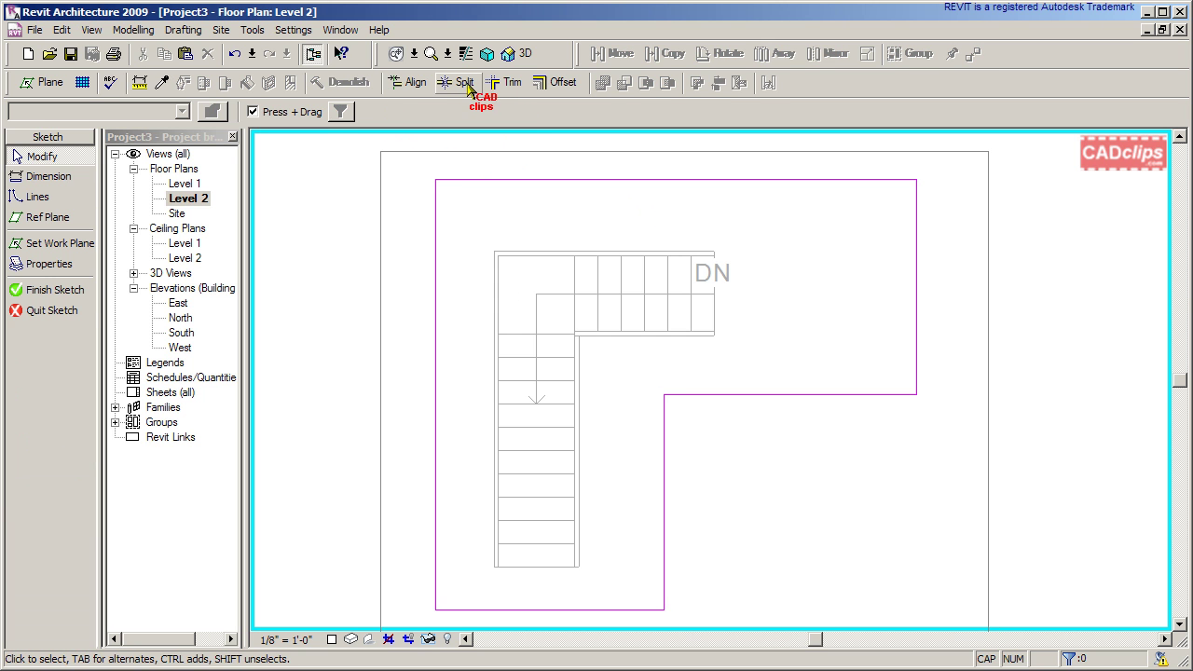
{"action": "left_click", "coordinate": [412, 83]}
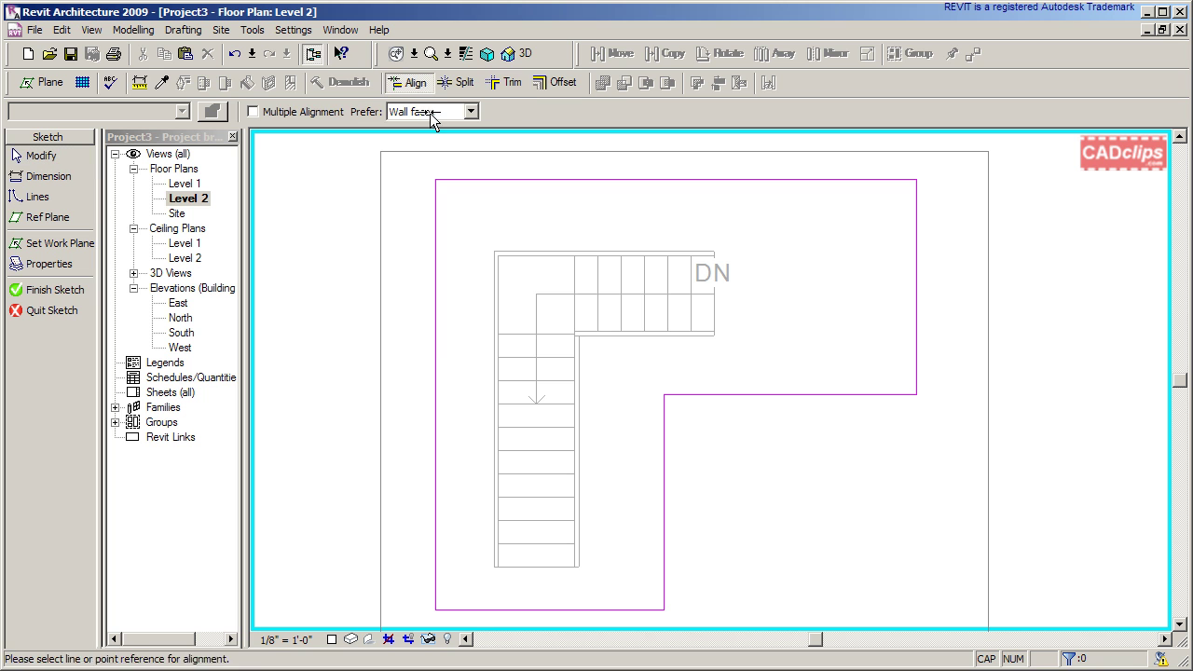
{"action": "left_click", "coordinate": [542, 251]}
{"action": "left_click", "coordinate": [550, 182]}
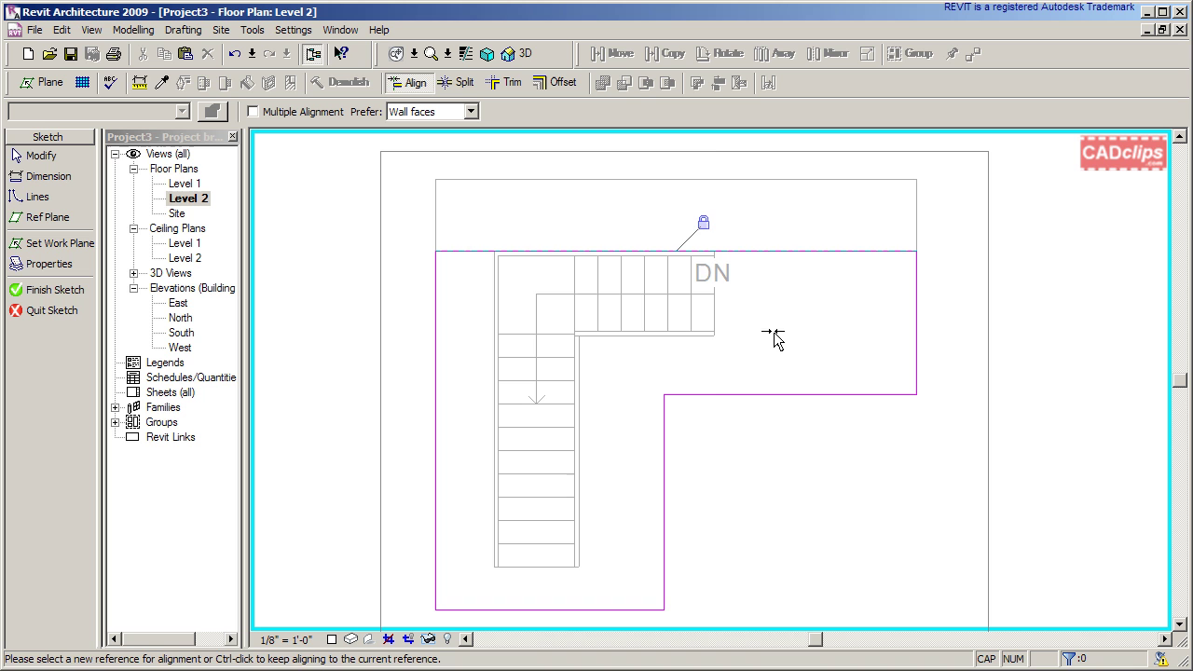
{"action": "left_click", "coordinate": [716, 314]}
{"action": "left_click", "coordinate": [926, 315]}
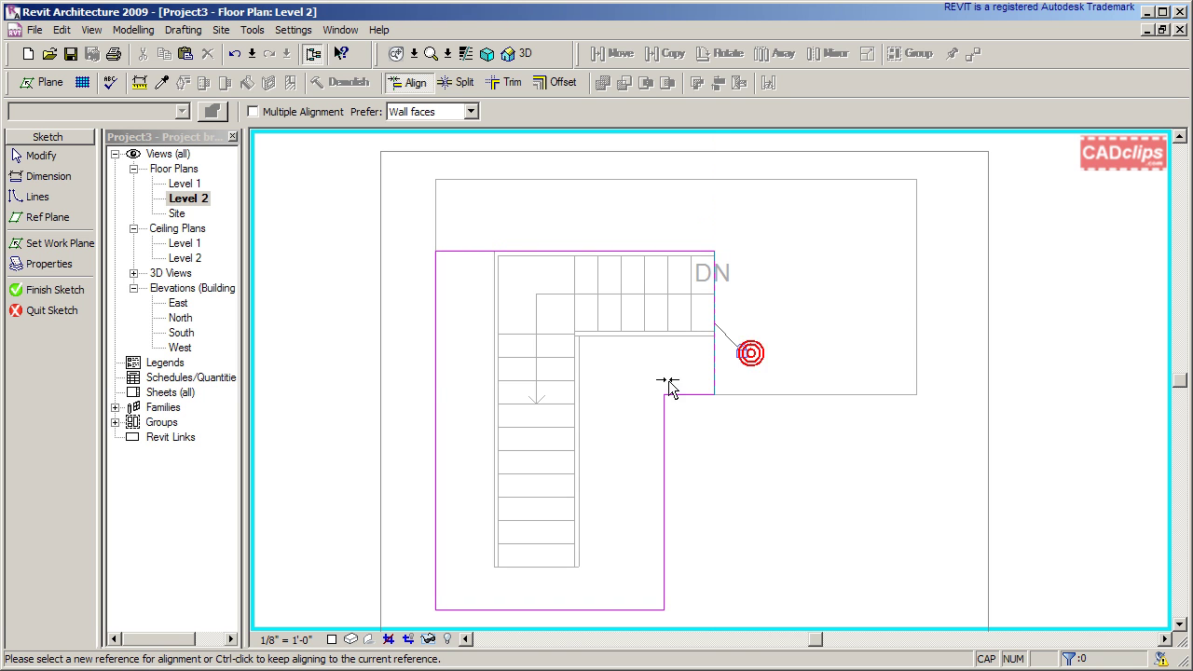
{"action": "left_click", "coordinate": [586, 393]}
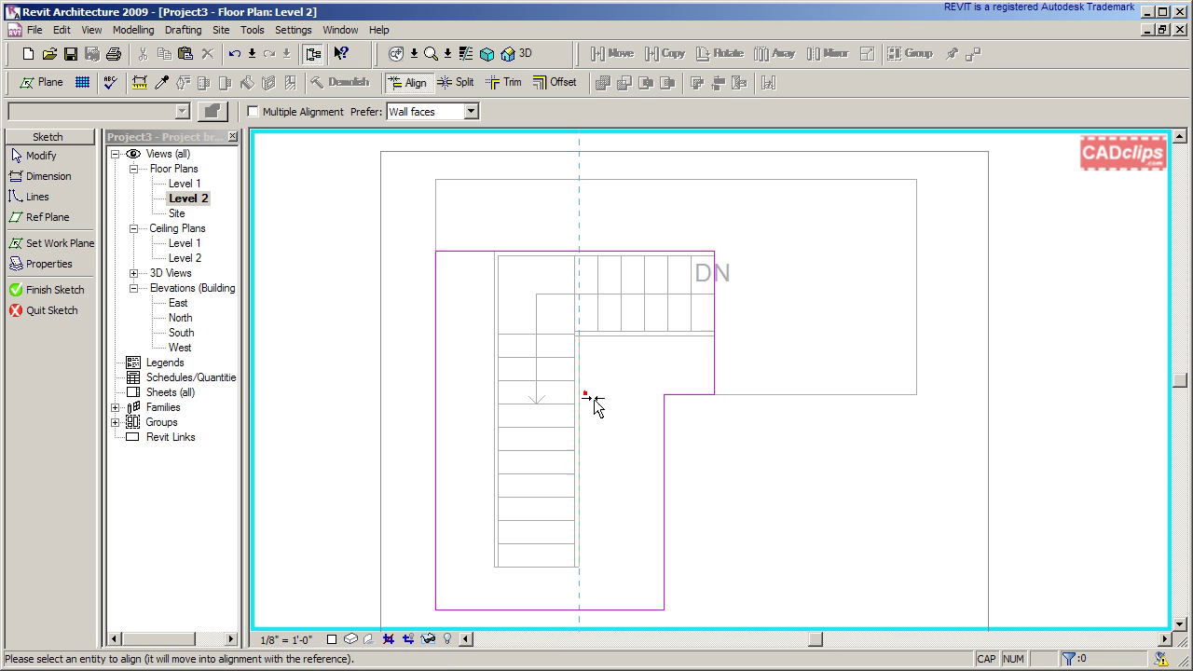
{"action": "left_click", "coordinate": [663, 440]}
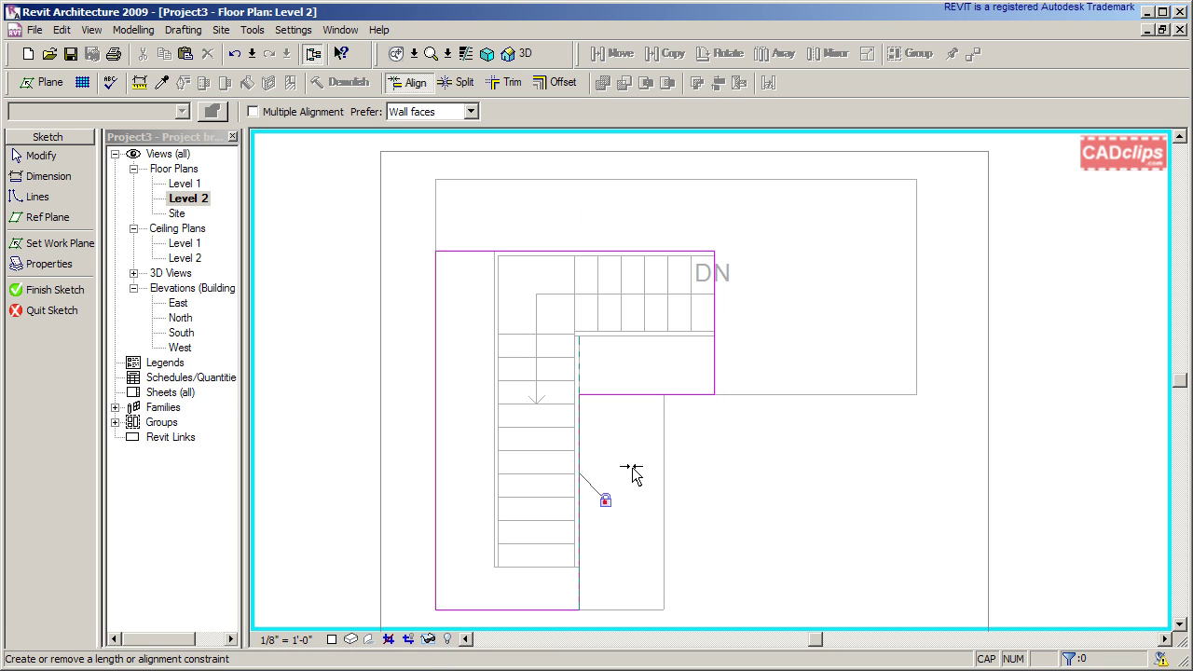
Step: Align the opening's inner horizontal, left and bottom edges to the stair, then finish the sketch
{"action": "left_click", "coordinate": [642, 338]}
{"action": "left_click", "coordinate": [630, 395]}
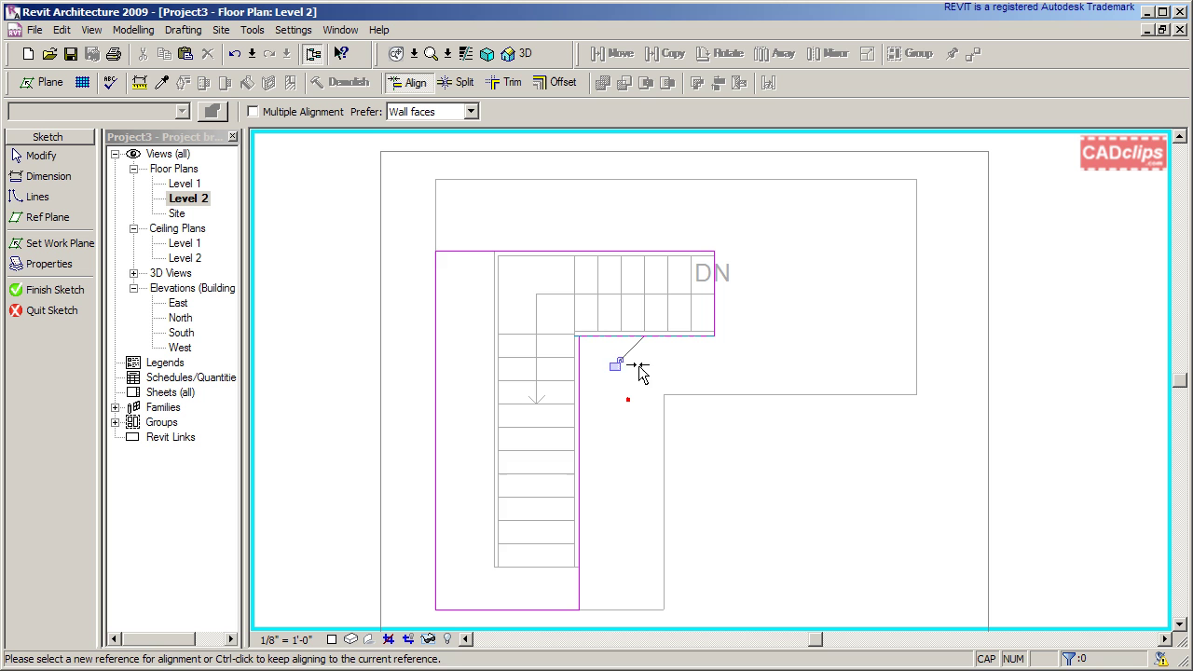
{"action": "left_click", "coordinate": [495, 382]}
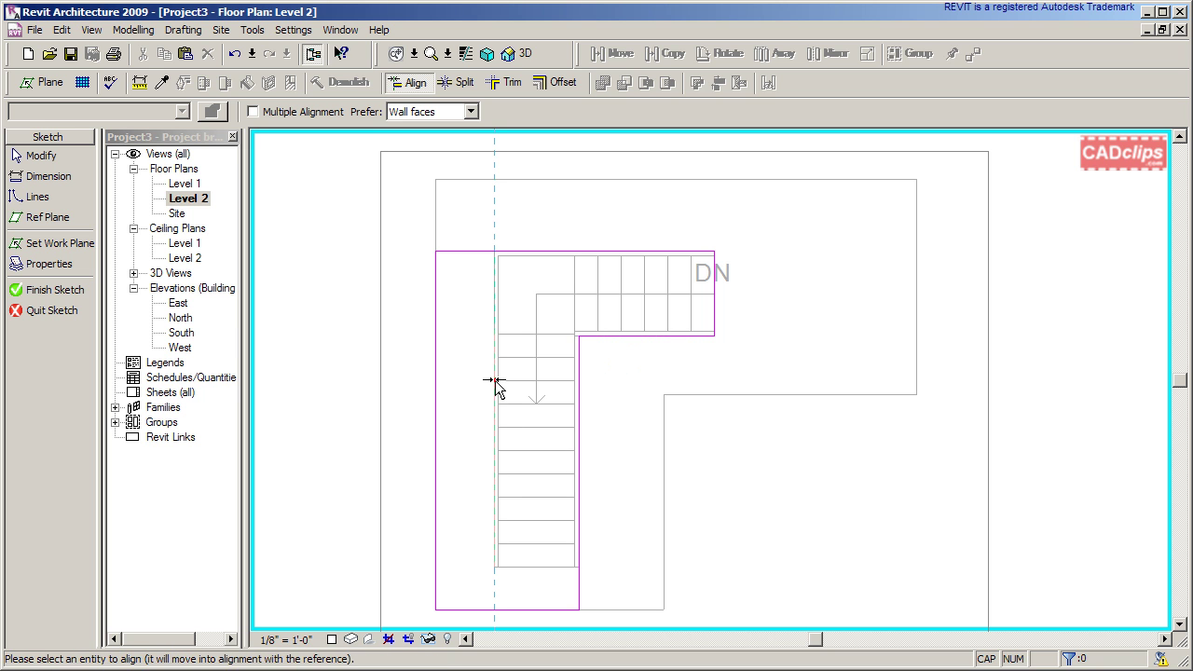
{"action": "left_click", "coordinate": [433, 381]}
{"action": "middle_click_drag", "start_coordinate": [613, 558], "coordinate": [645, 455]}
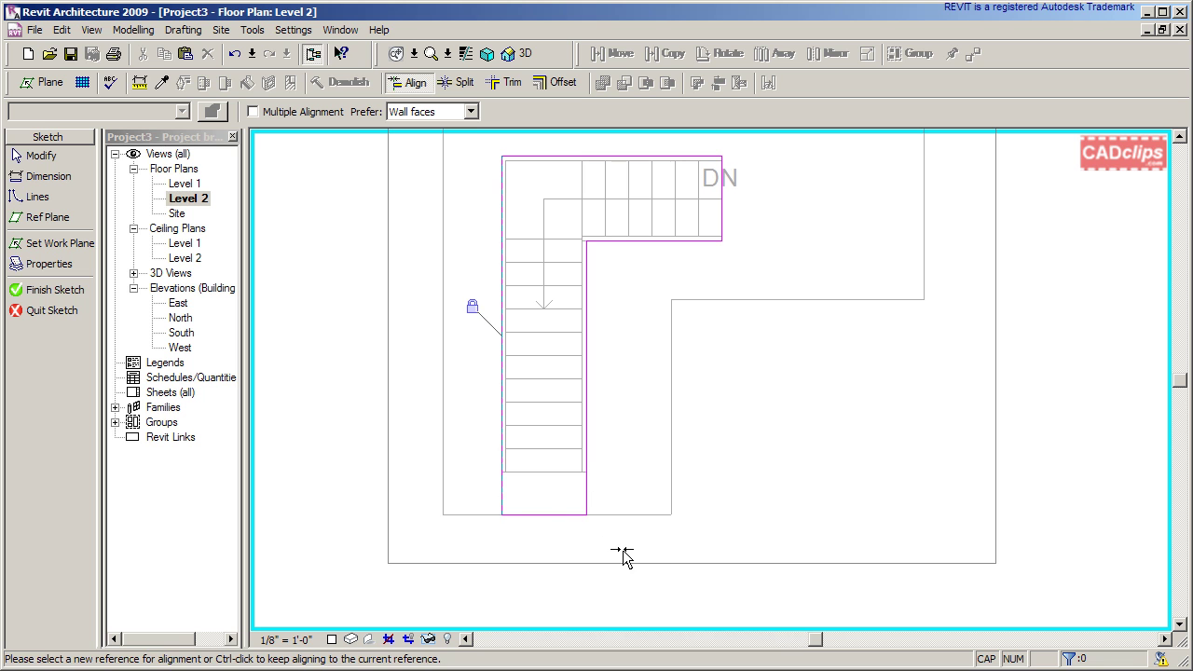
{"action": "left_click", "coordinate": [553, 472]}
{"action": "left_click", "coordinate": [553, 514]}
{"action": "scroll", "coordinate": [690, 503], "scroll_direction": "down", "scroll_amount": 3}
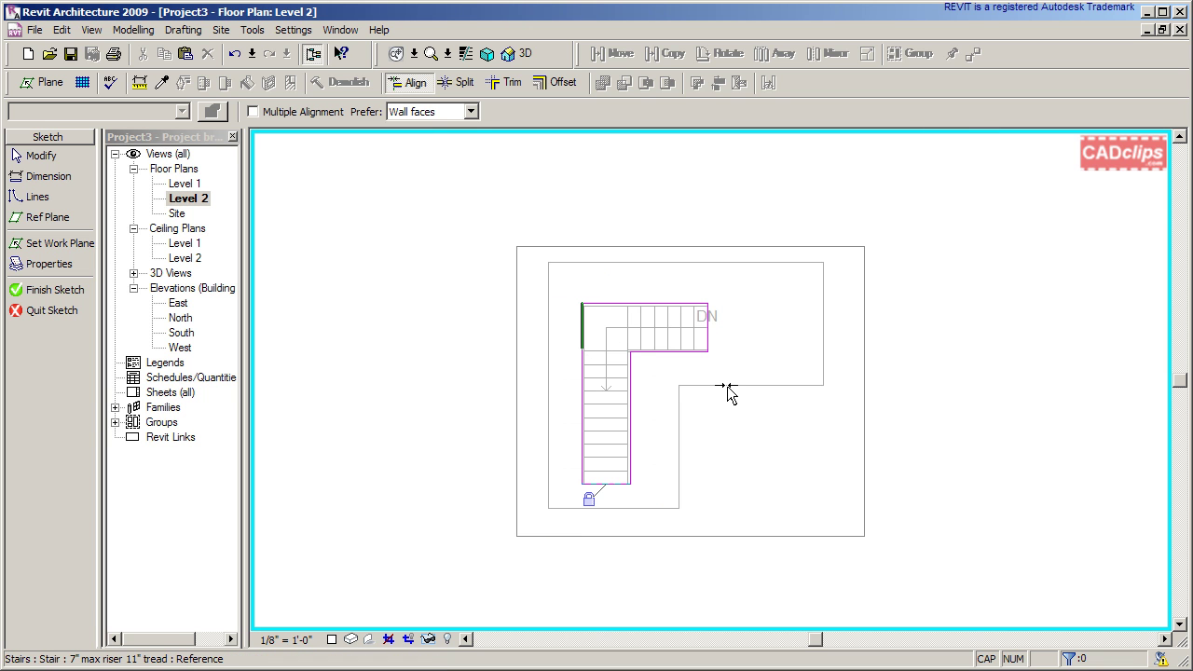
{"action": "scroll", "coordinate": [648, 416], "scroll_direction": "up", "scroll_amount": 2}
{"action": "left_click", "coordinate": [55, 290]}
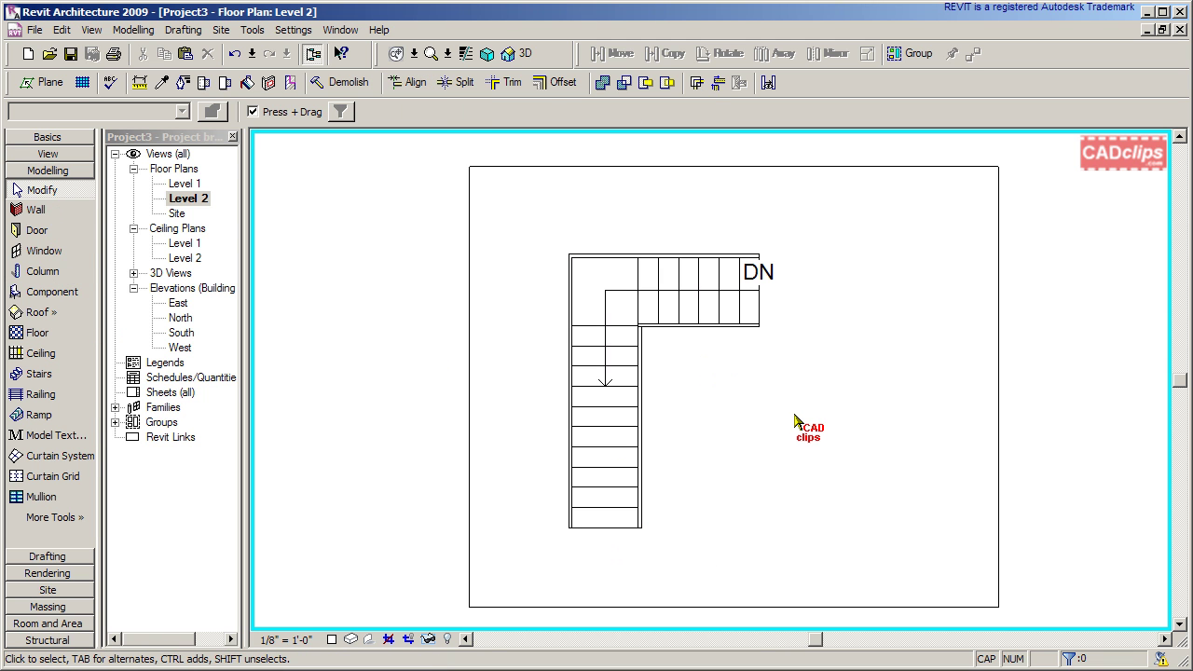
Step: Switch to the 3D view, orbiting and zooming in on the stair and floor slabs
{"action": "left_click", "coordinate": [518, 54]}
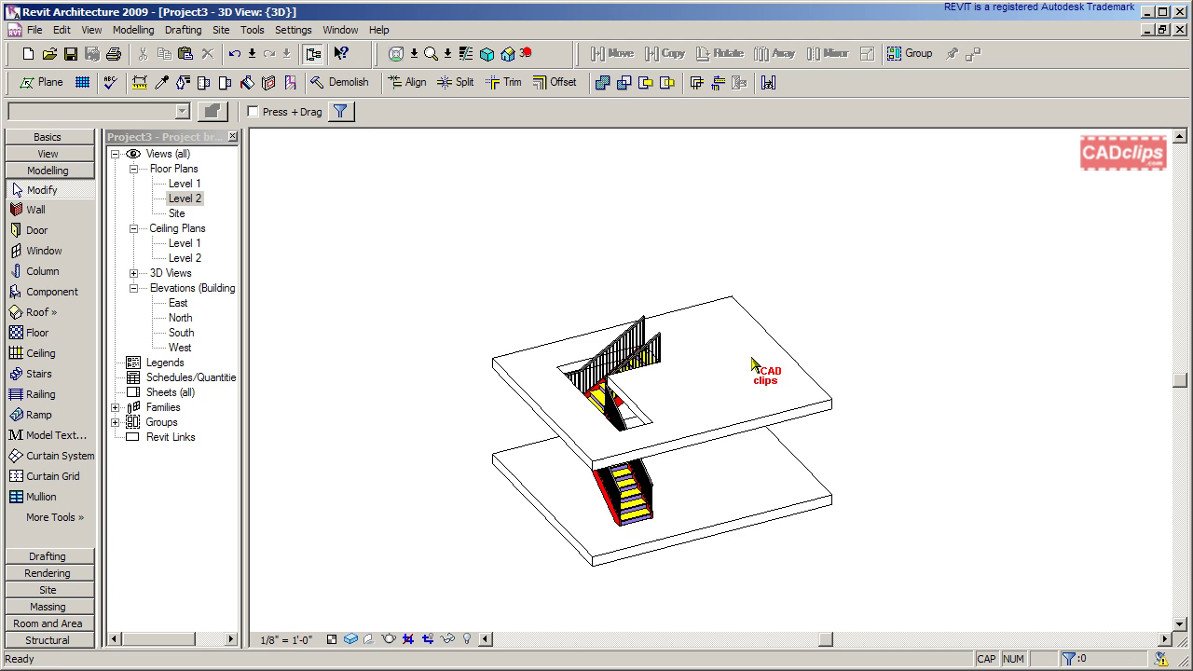
{"action": "scroll", "coordinate": [721, 469], "scroll_direction": "up", "scroll_amount": 1}
{"action": "middle_click_drag", "start_coordinate": [683, 494], "coordinate": [606, 504]}
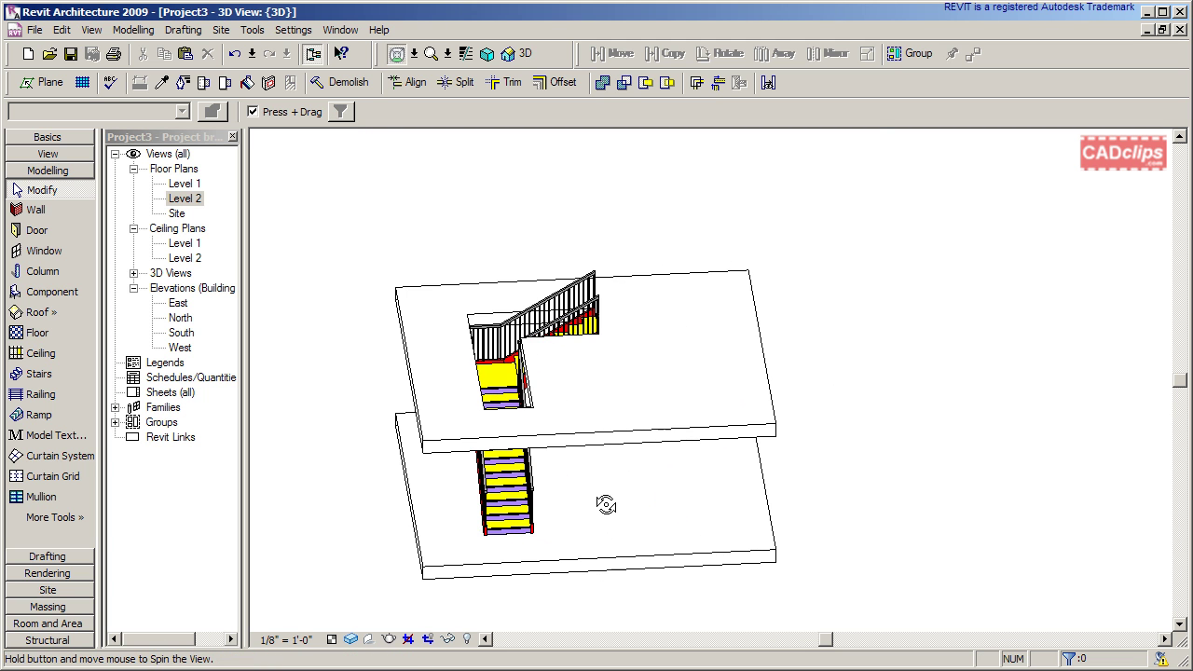
{"action": "scroll", "coordinate": [599, 474], "scroll_direction": "up", "scroll_amount": 3}
{"action": "middle_click_drag", "start_coordinate": [748, 394], "coordinate": [594, 562]}
Step: Nudge the stair right four times to confirm the locked Level 2 opening follows it
{"action": "left_click", "coordinate": [527, 420]}
{"action": "key", "text": "Right"}
{"action": "key", "text": "Right"}
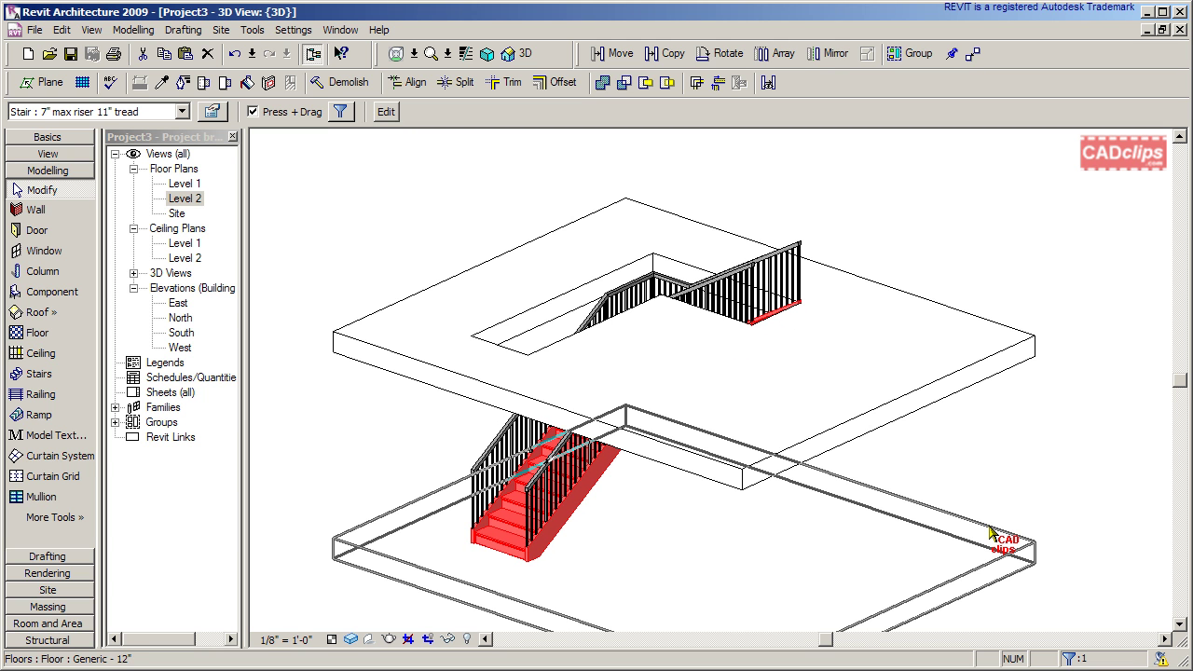
{"action": "key", "text": "Right"}
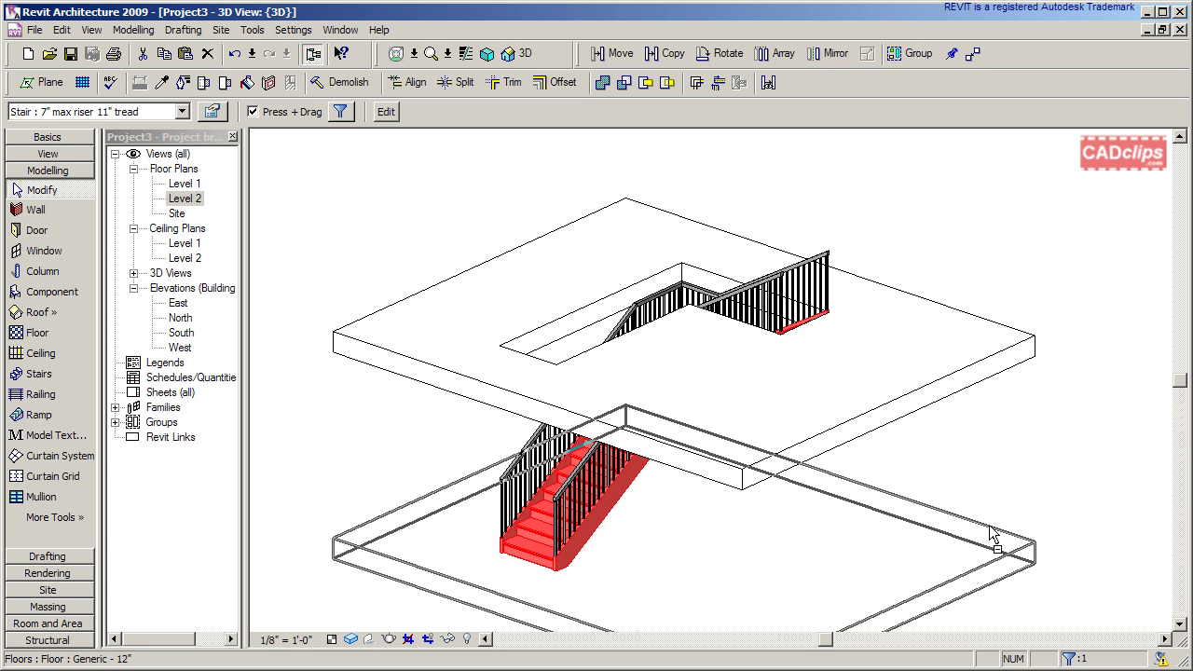
{"action": "key", "text": "Right"}
{"action": "key", "text": "Right"}
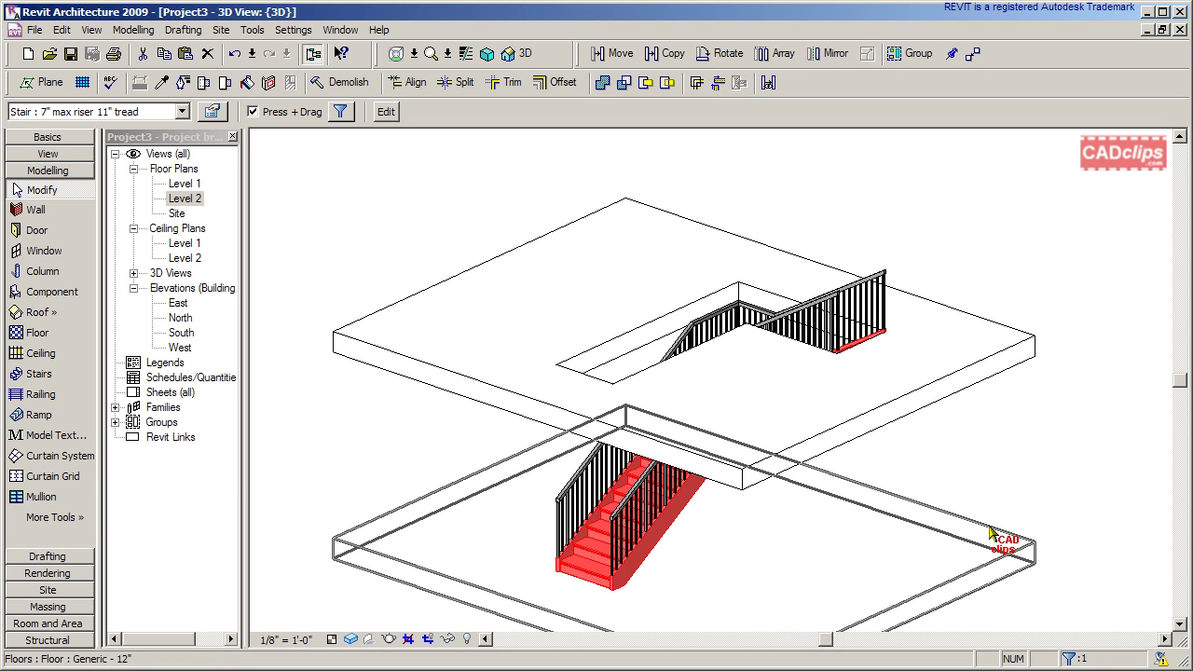
{"action": "key", "text": "Right"}
{"action": "key", "text": "Right"}
{"action": "key", "text": "Right"}
{"action": "left_click", "coordinate": [1032, 513]}
{"action": "scroll", "coordinate": [932, 448], "scroll_direction": "down", "scroll_amount": 2}
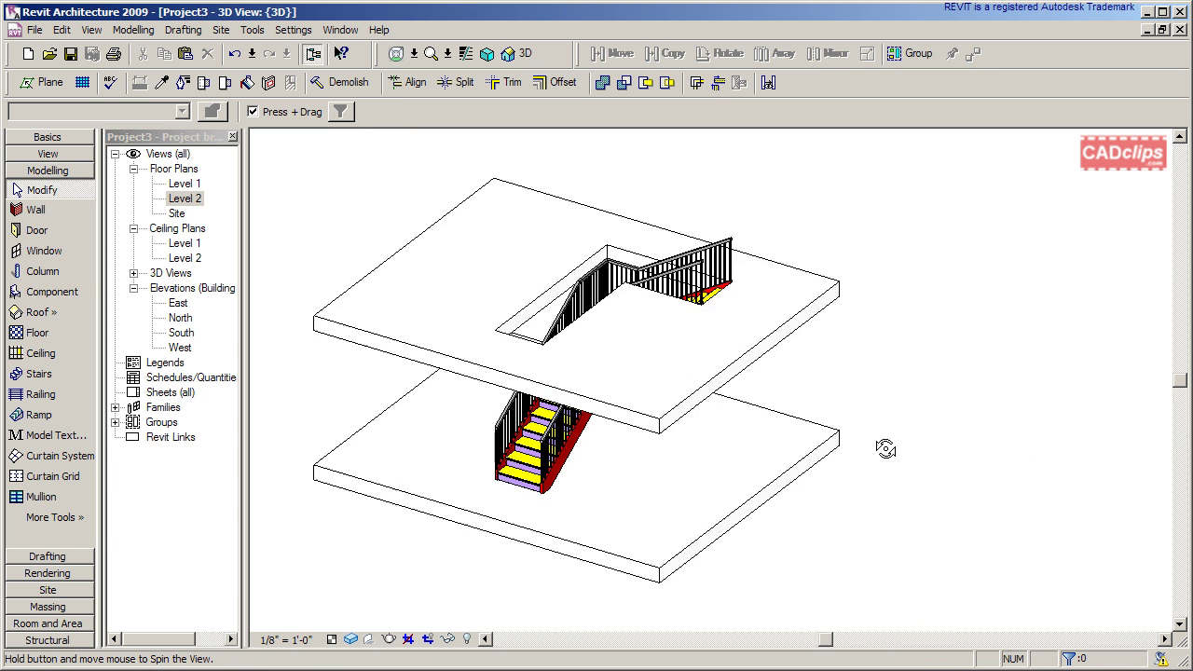